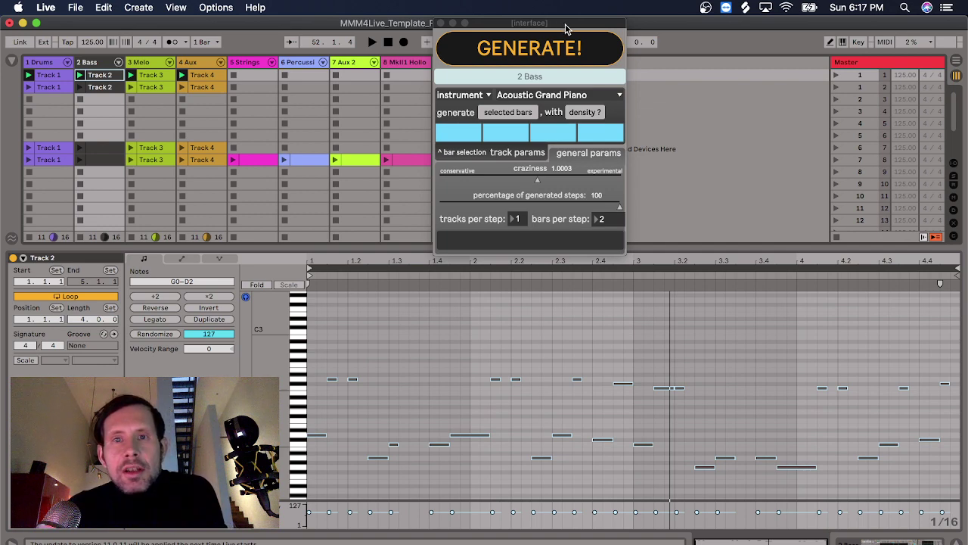
{"action": "mouse_move", "coordinate": [567, 29]}
{"action": "left_mouse_down"}
{"action": "mouse_move", "coordinate": [577, 28]}
{"action": "mouse_move", "coordinate": [566, 29]}
{"action": "left_mouse_up"}
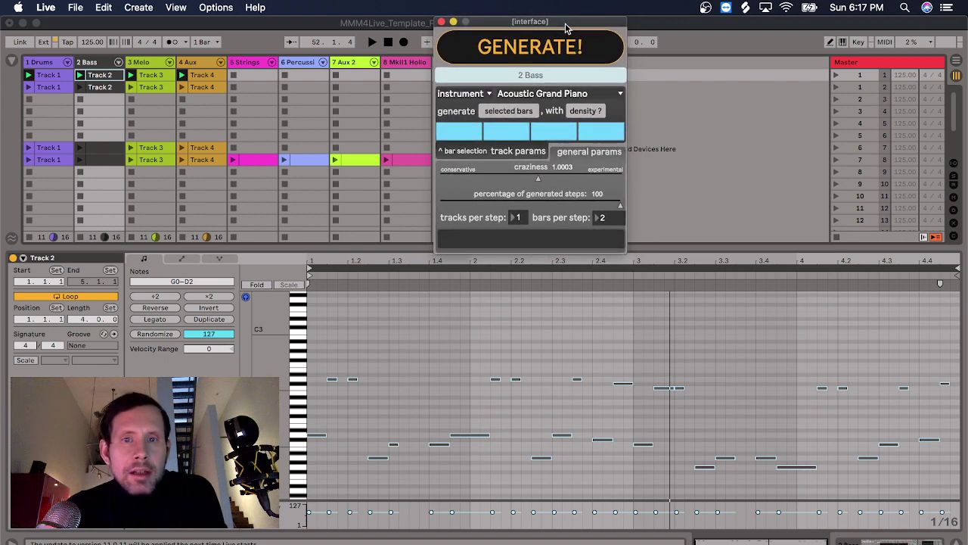
{"action": "left_click_drag", "start_coordinate": [565, 29], "coordinate": [567, 28]}
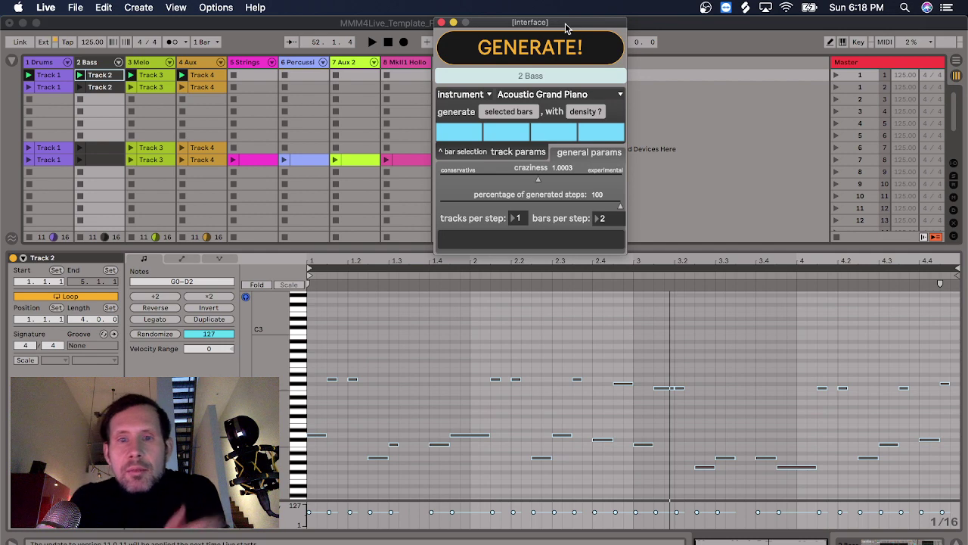
{"action": "mouse_move", "coordinate": [567, 28]}
{"action": "left_mouse_down"}
{"action": "mouse_move", "coordinate": [581, 28]}
{"action": "mouse_move", "coordinate": [571, 28]}
{"action": "left_mouse_up"}
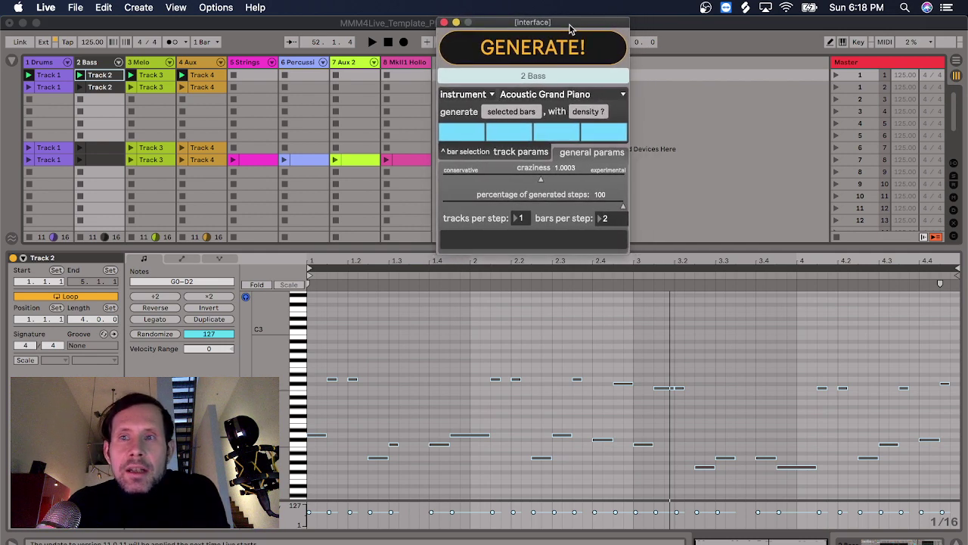
- Select the Drums track and show the mixer section beneath the clip grid
{"action": "left_click", "coordinate": [885, 65]}
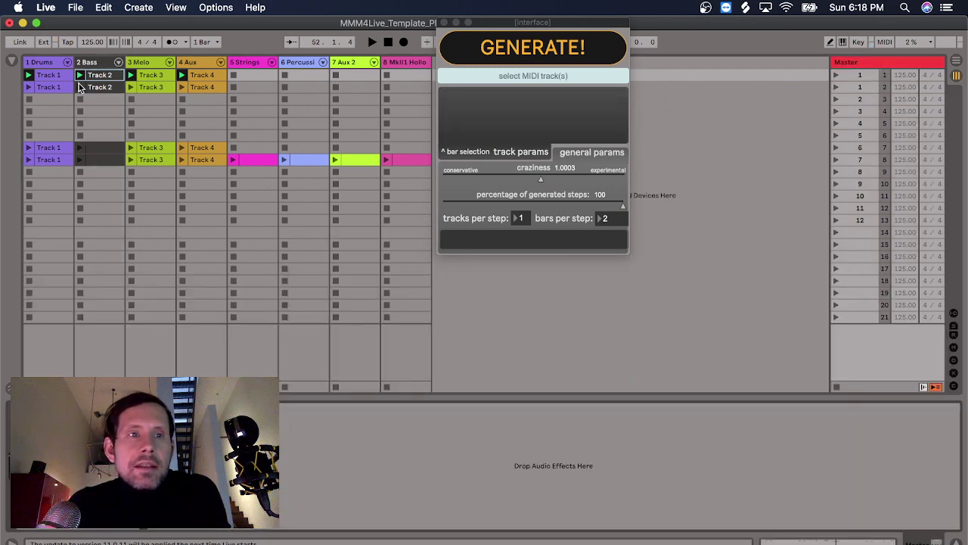
{"action": "left_click", "coordinate": [43, 63]}
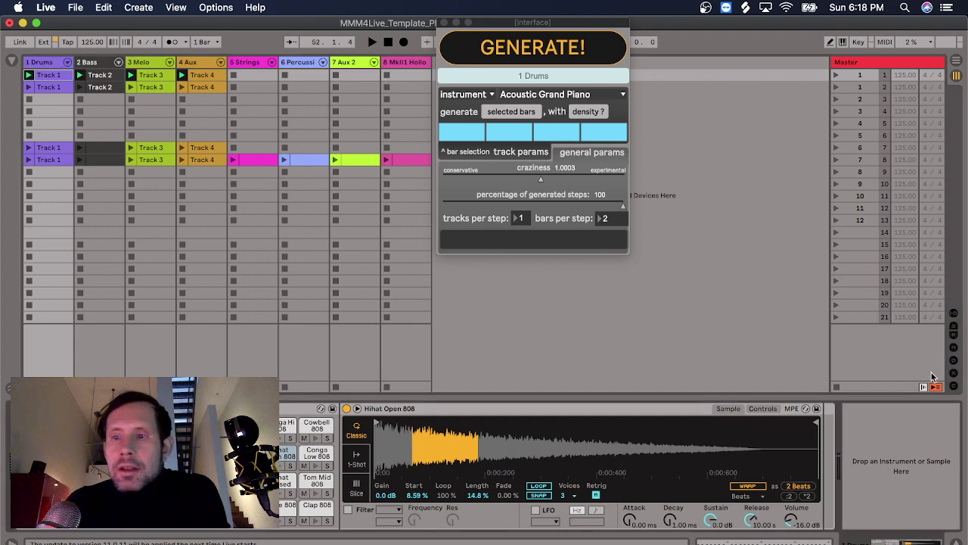
{"action": "left_click", "coordinate": [954, 349]}
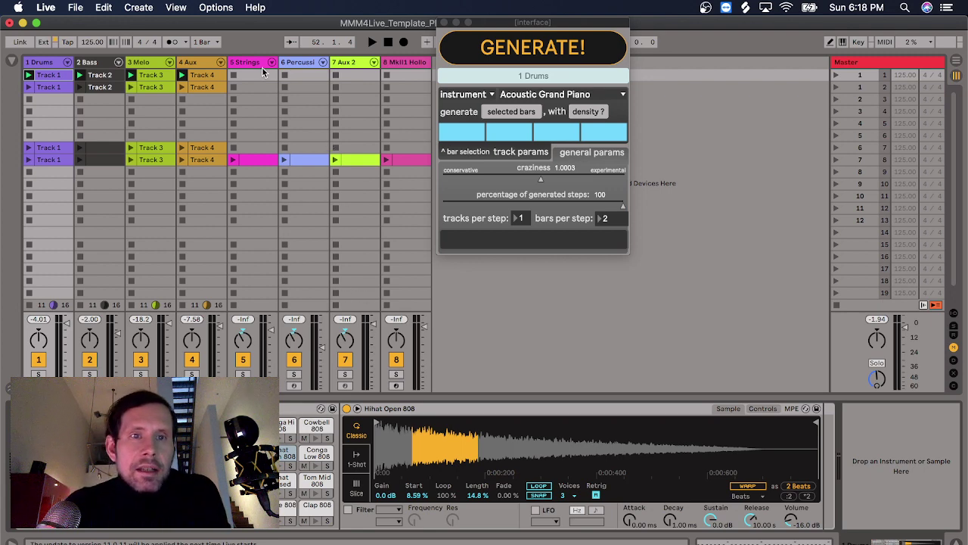
- Play the first scene to hear its four existing clips together, and stop playback
{"action": "left_click", "coordinate": [181, 76]}
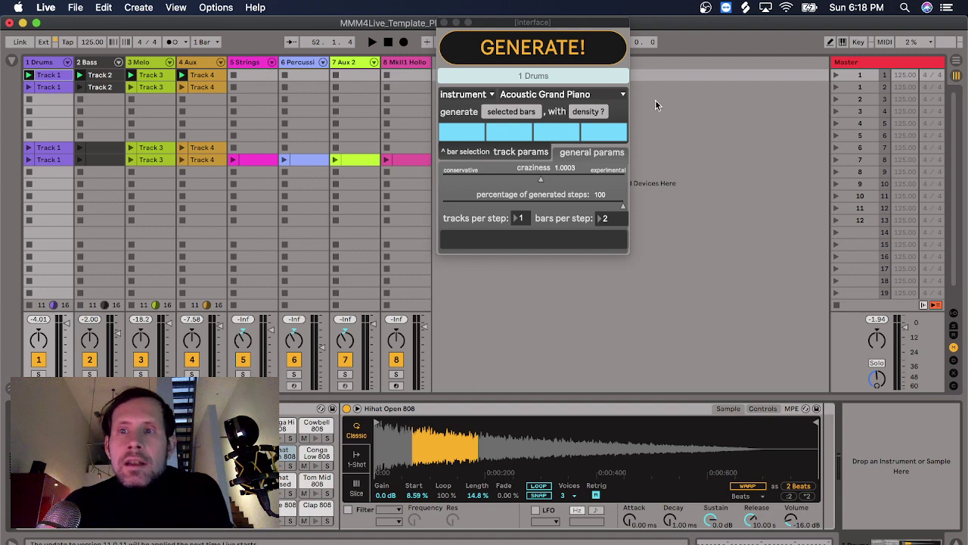
{"action": "left_click", "coordinate": [835, 76]}
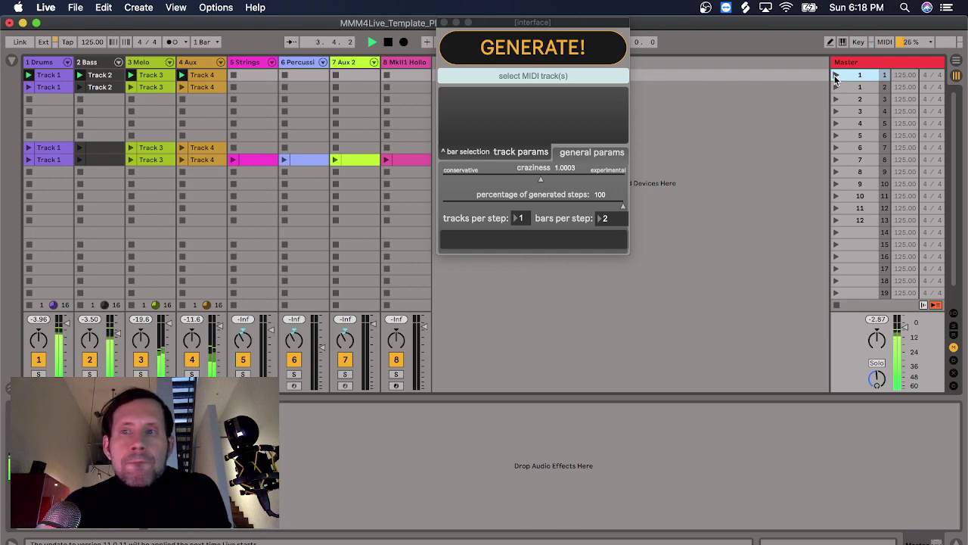
{"action": "left_click", "coordinate": [388, 43]}
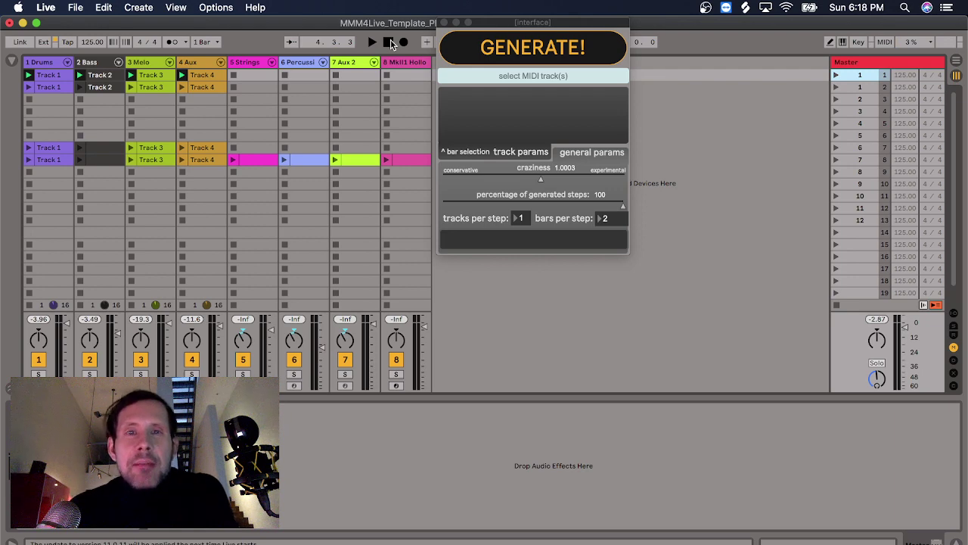
{"action": "left_click", "coordinate": [519, 23]}
{"action": "mouse_move", "coordinate": [519, 23]}
{"action": "left_mouse_down"}
{"action": "mouse_move", "coordinate": [536, 21]}
{"action": "mouse_move", "coordinate": [508, 23]}
{"action": "mouse_move", "coordinate": [516, 22]}
{"action": "left_mouse_up"}
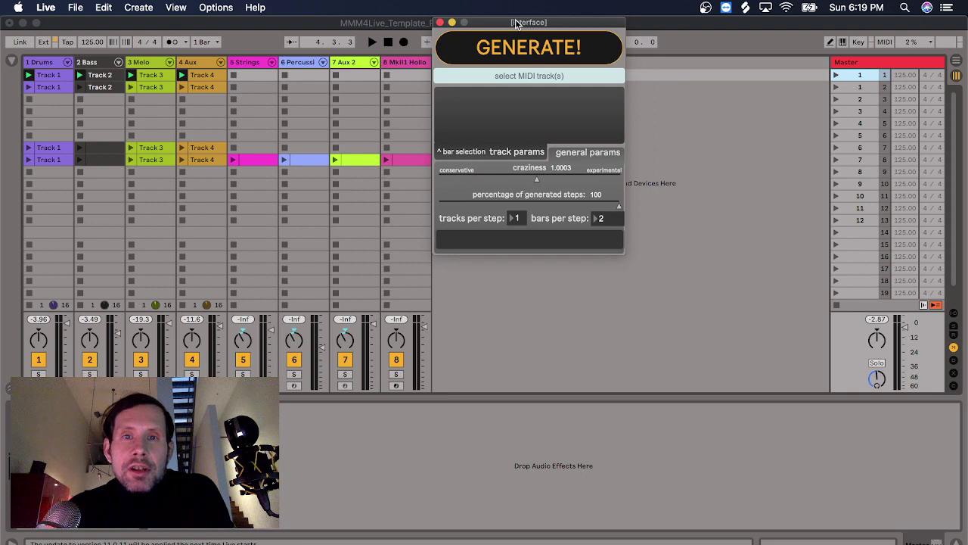
{"action": "mouse_move", "coordinate": [516, 23]}
{"action": "left_mouse_down"}
{"action": "mouse_move", "coordinate": [569, 22]}
{"action": "mouse_move", "coordinate": [513, 23]}
{"action": "left_mouse_up"}
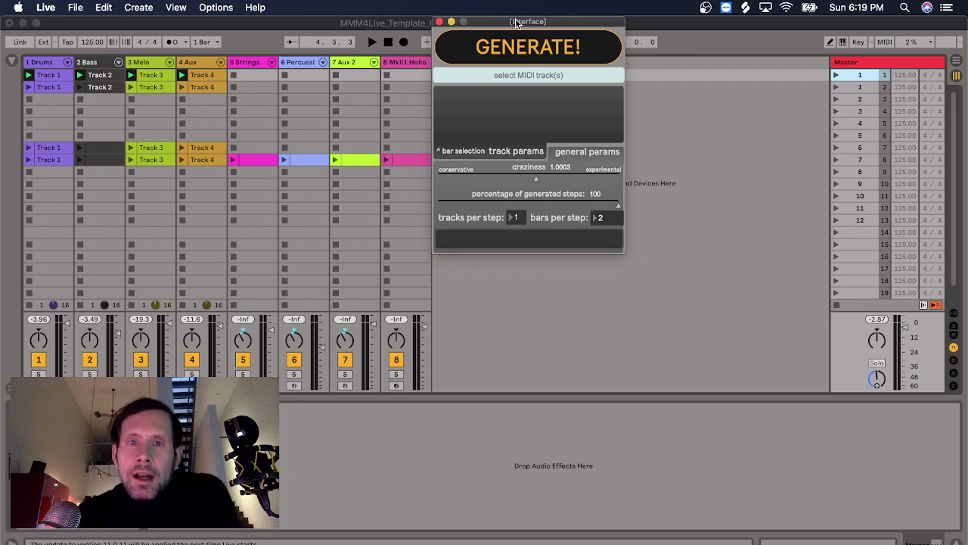
{"action": "left_click_drag", "start_coordinate": [524, 24], "coordinate": [524, 22]}
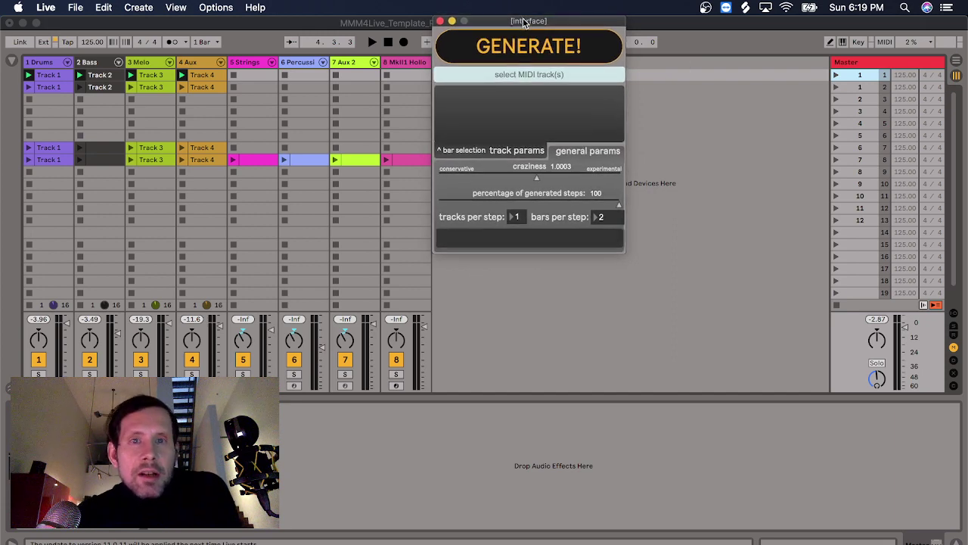
{"action": "left_click", "coordinate": [912, 68]}
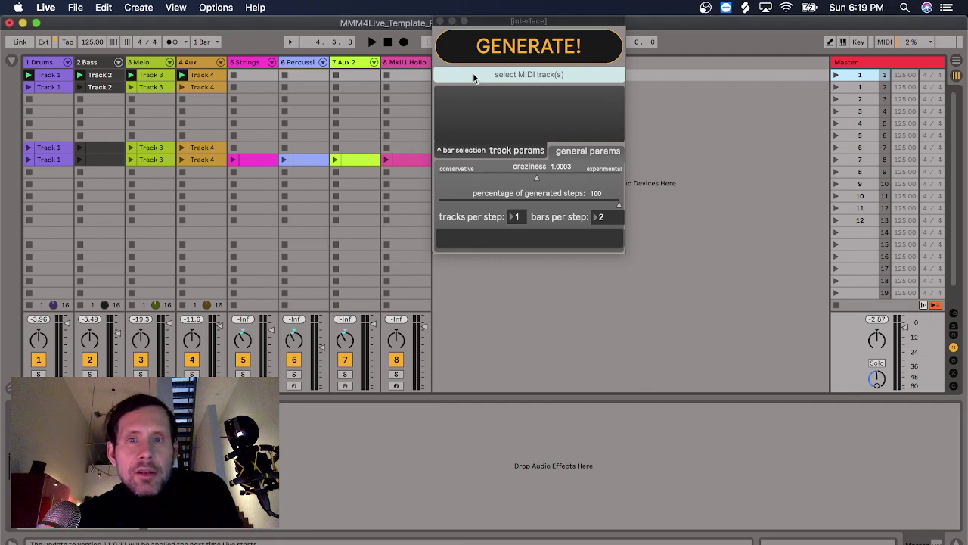
{"action": "mouse_move", "coordinate": [512, 23]}
{"action": "left_mouse_down"}
{"action": "mouse_move", "coordinate": [487, 33]}
{"action": "mouse_move", "coordinate": [512, 24]}
{"action": "left_mouse_up"}
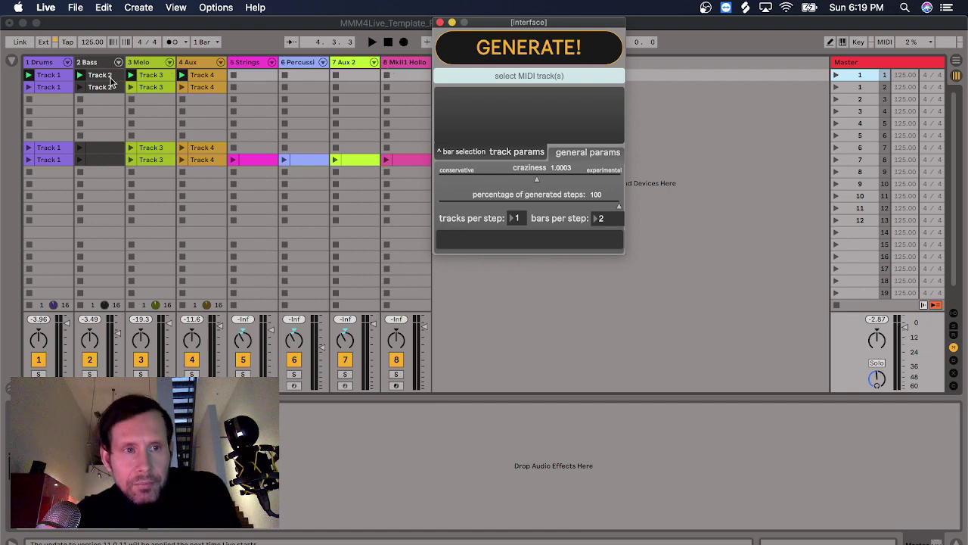
- View the notes of the first Drums and Bass clips, and play the first scene again before stopping playback
{"action": "double_click", "coordinate": [48, 76]}
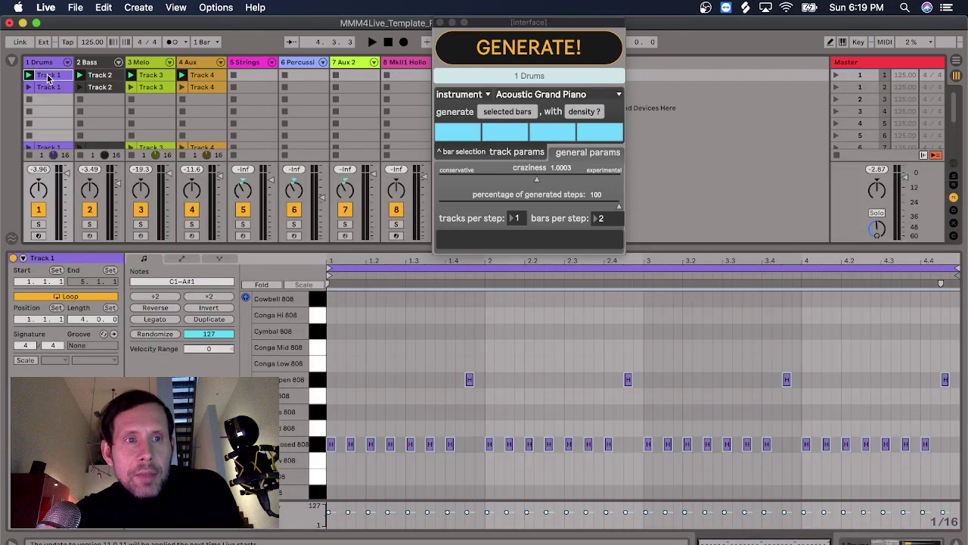
{"action": "left_click", "coordinate": [97, 77]}
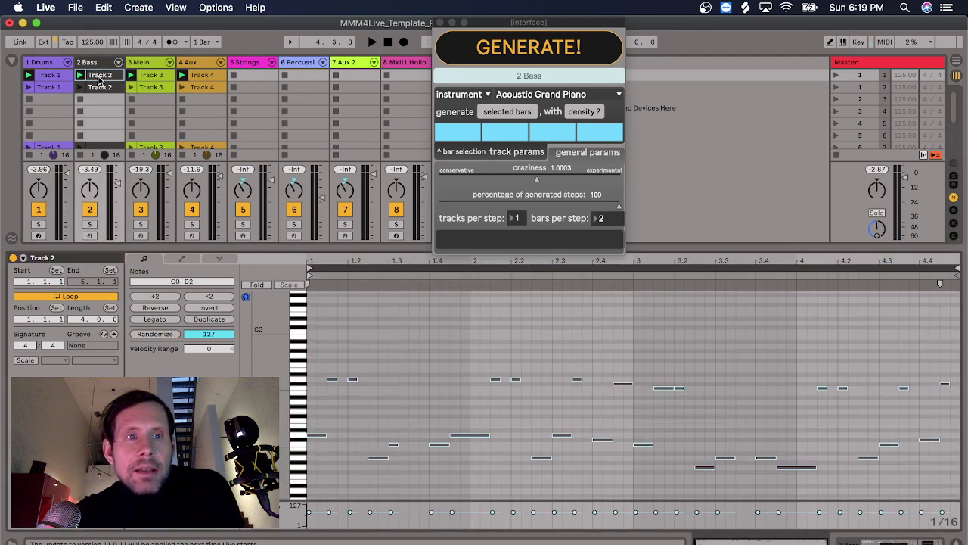
{"action": "left_click", "coordinate": [836, 77]}
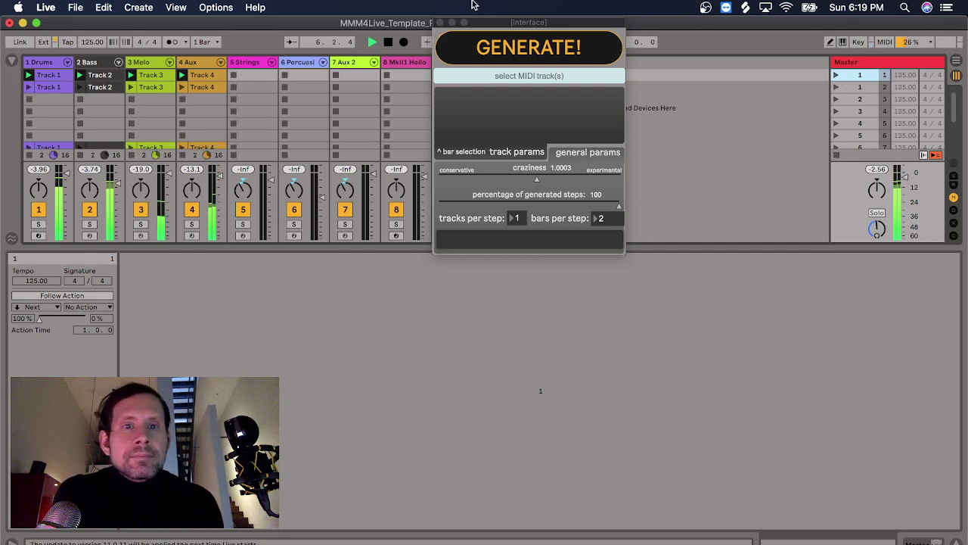
{"action": "left_click", "coordinate": [388, 43]}
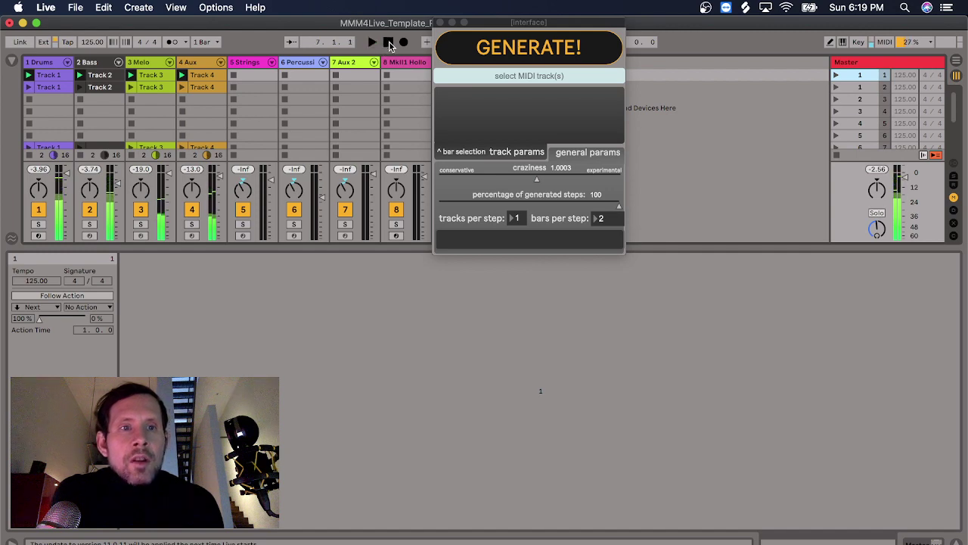
- Examine the note patterns of the first-scene clips on the Drums, Bass, Melo and Aux tracks, comparing them one by one
{"action": "left_click", "coordinate": [65, 76]}
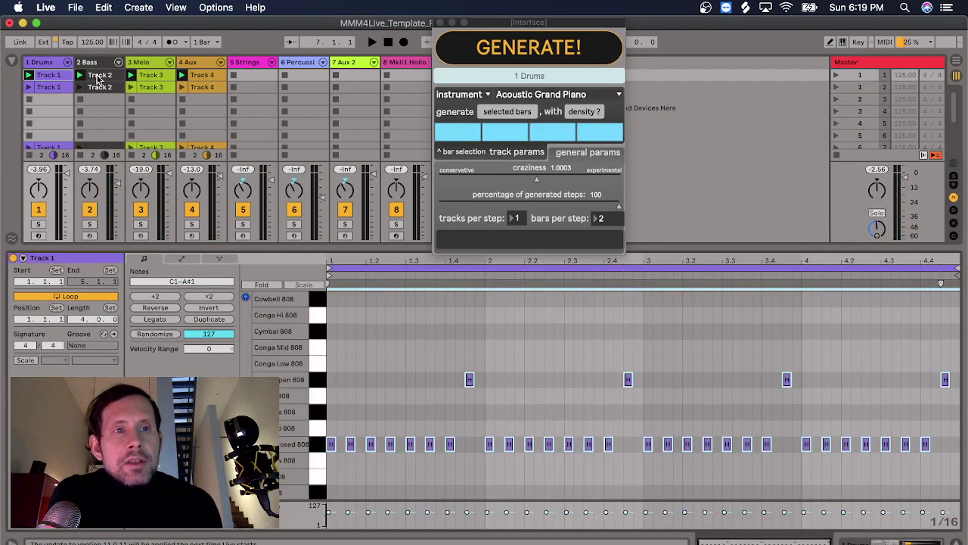
{"action": "left_click", "coordinate": [97, 76]}
{"action": "left_click", "coordinate": [151, 77]}
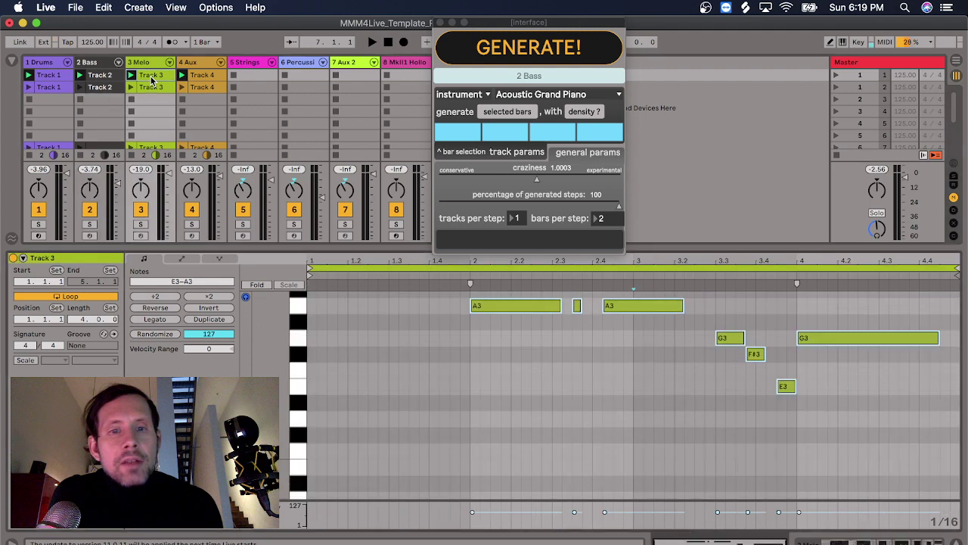
{"action": "left_click", "coordinate": [202, 76]}
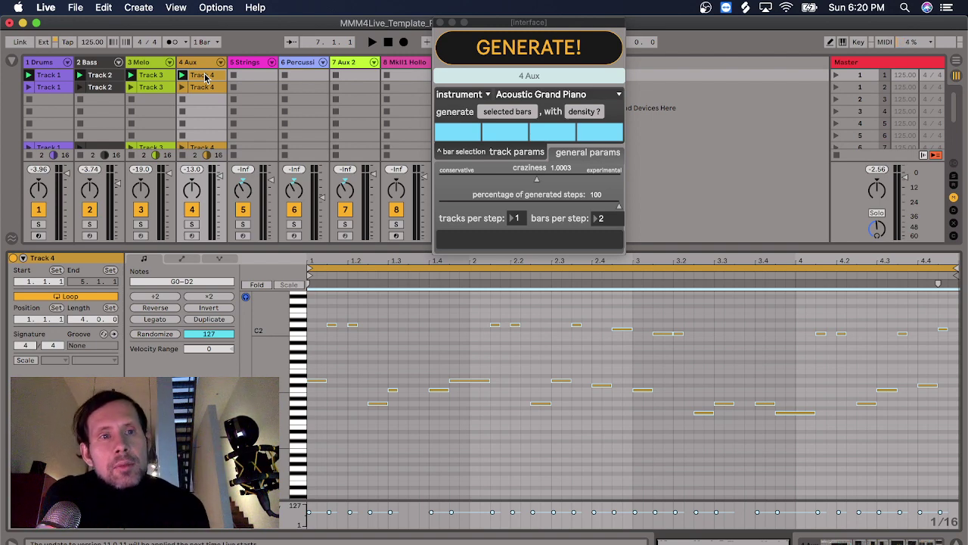
{"action": "left_click", "coordinate": [154, 76]}
{"action": "left_click", "coordinate": [104, 76]}
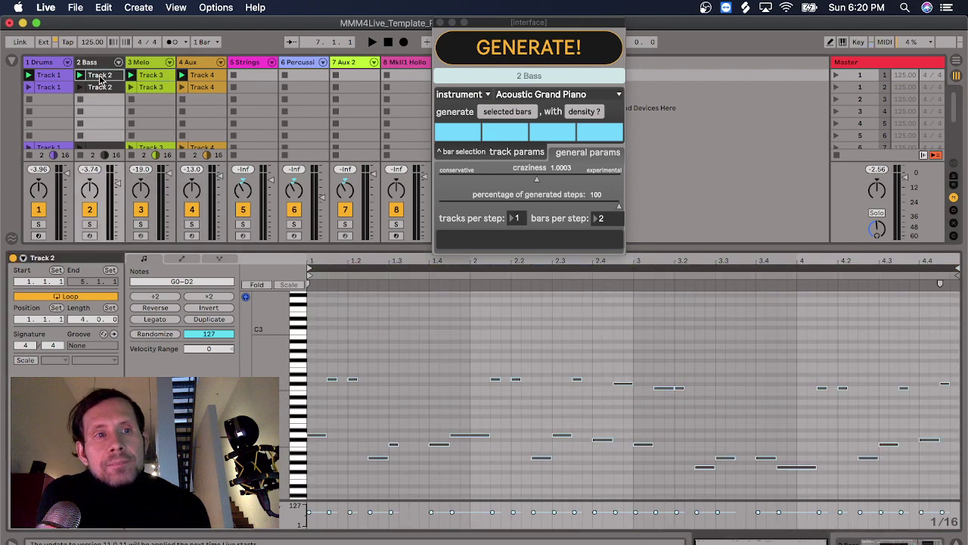
{"action": "left_click", "coordinate": [47, 76]}
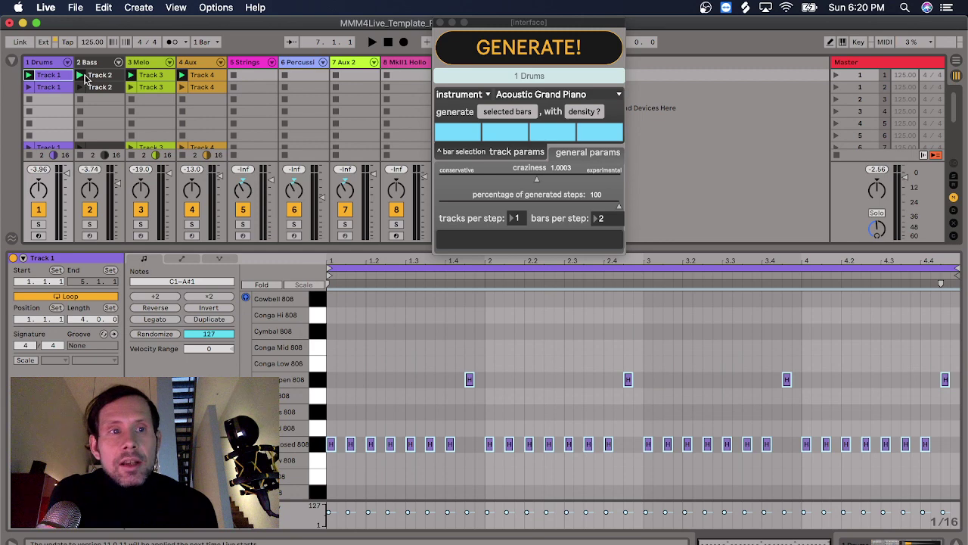
{"action": "left_click", "coordinate": [110, 76]}
{"action": "left_click", "coordinate": [155, 75]}
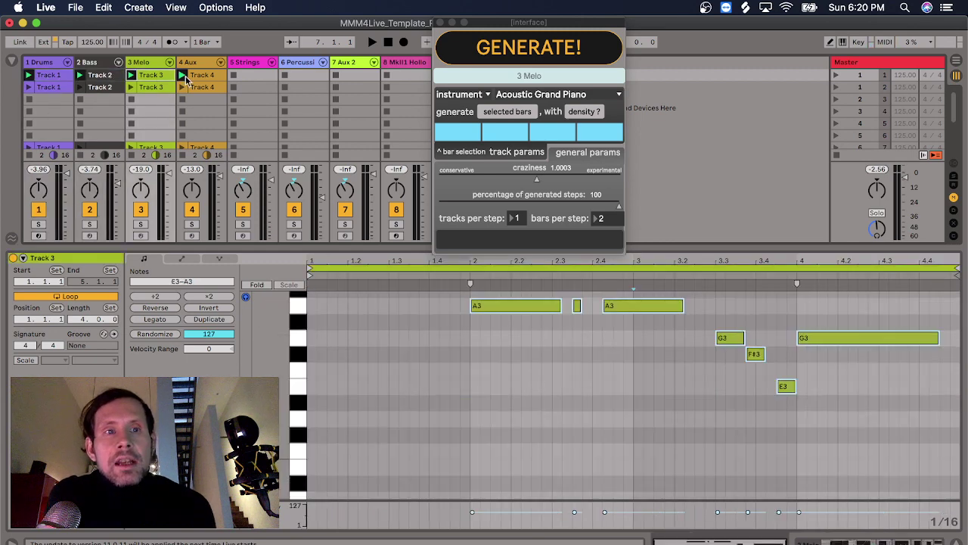
{"action": "left_click", "coordinate": [208, 77]}
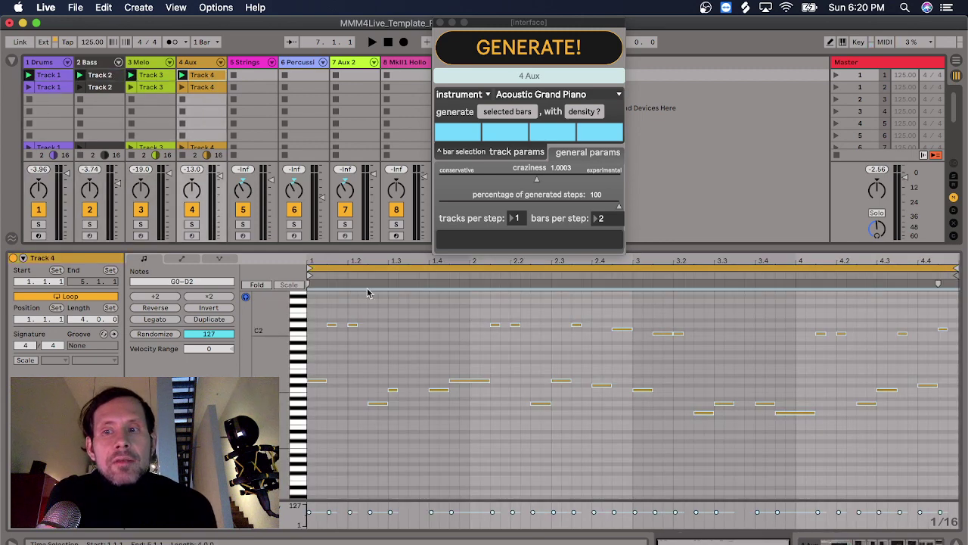
- Select the empty 5 Strings track and set its generation instrument to piano
{"action": "left_click", "coordinate": [247, 64]}
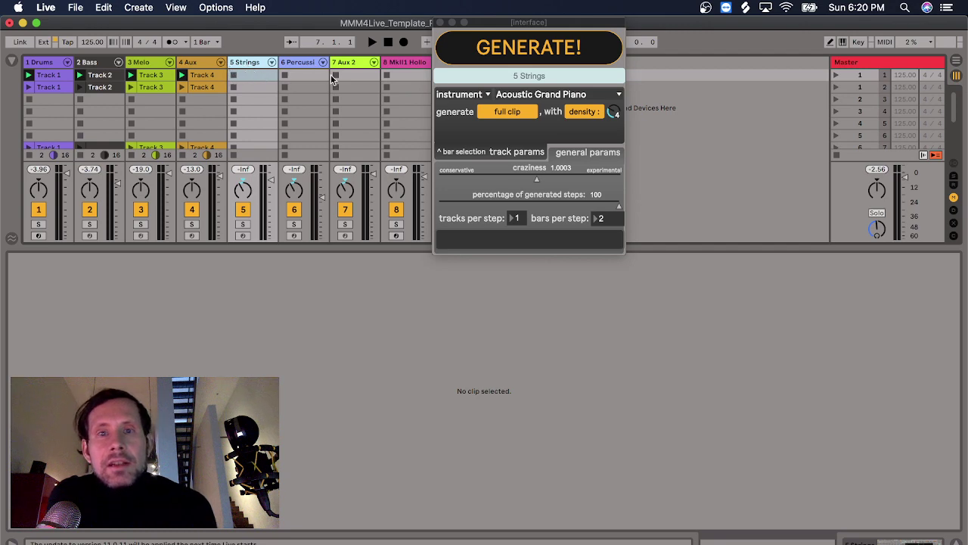
{"action": "left_click", "coordinate": [522, 73]}
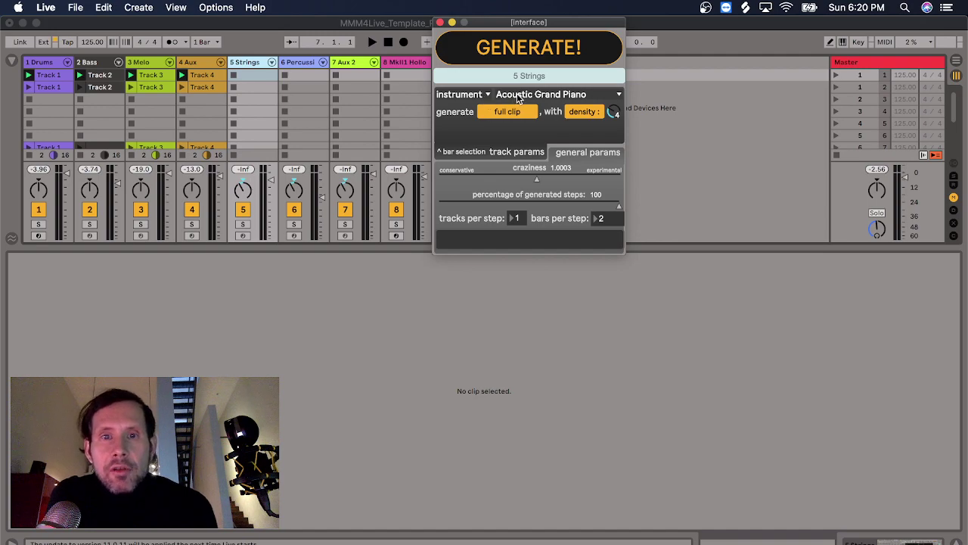
{"action": "left_click", "coordinate": [519, 98]}
{"action": "scroll", "coordinate": [516, 84], "scroll_direction": "up", "scroll_amount": 5}
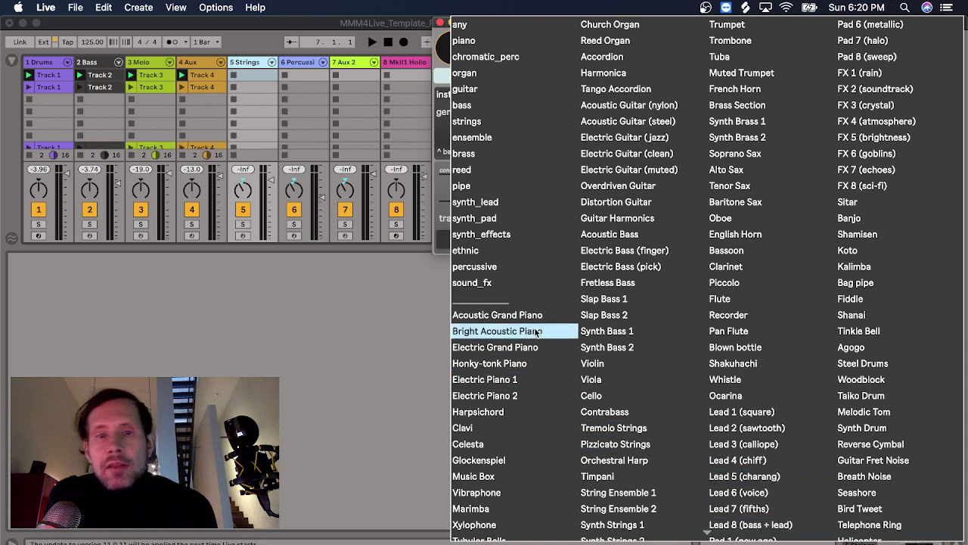
{"action": "left_click", "coordinate": [468, 43]}
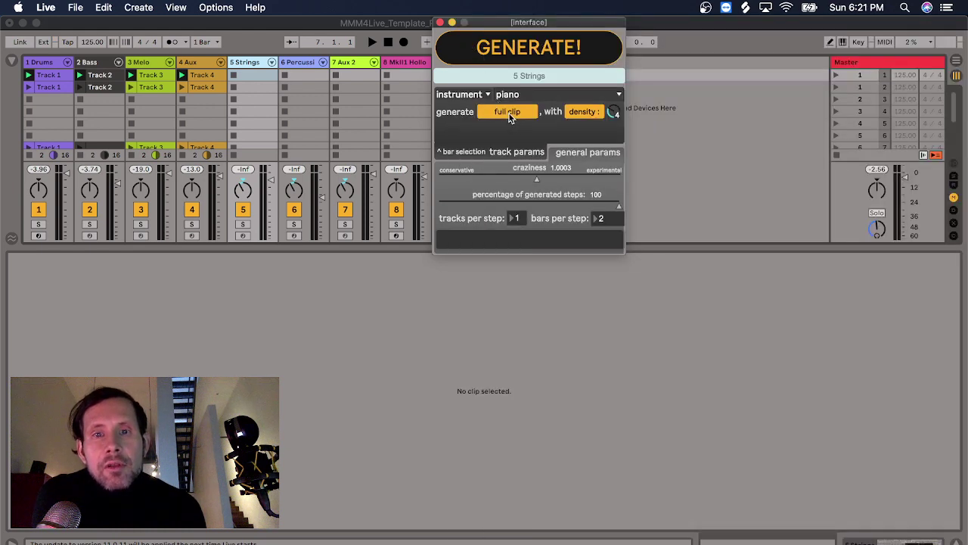
- Keep density control enabled for the 5 Strings track and set the density to 5
{"action": "left_click", "coordinate": [581, 114]}
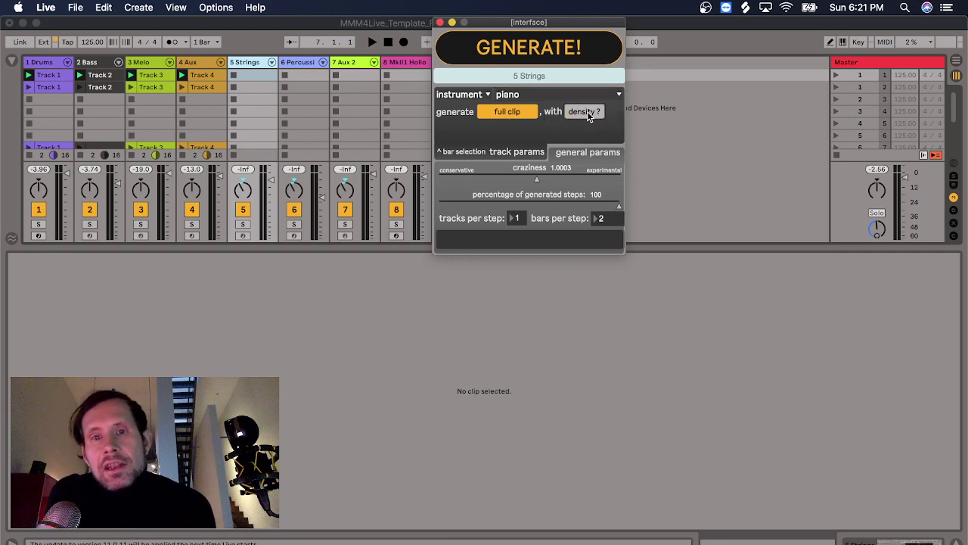
{"action": "left_click", "coordinate": [588, 115]}
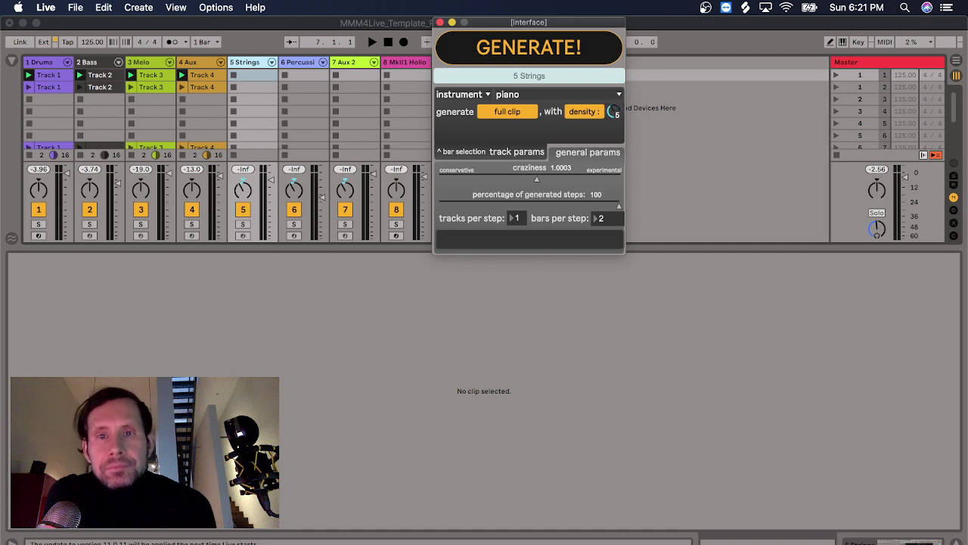
{"action": "left_click_drag", "start_coordinate": [617, 115], "coordinate": [612, 113]}
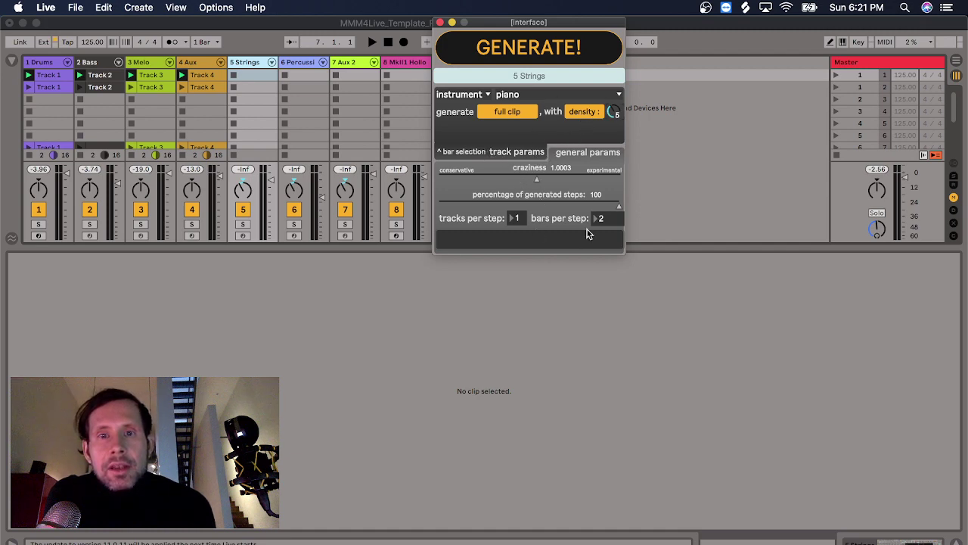
- Generate a full clip on the 5 Strings track and launch it in the first scene
{"action": "left_click", "coordinate": [520, 51]}
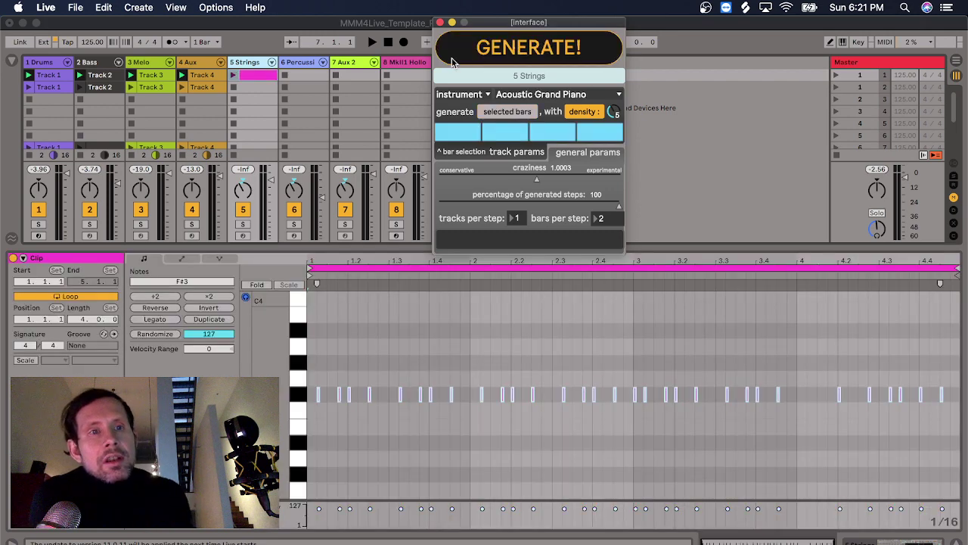
{"action": "left_click", "coordinate": [202, 81]}
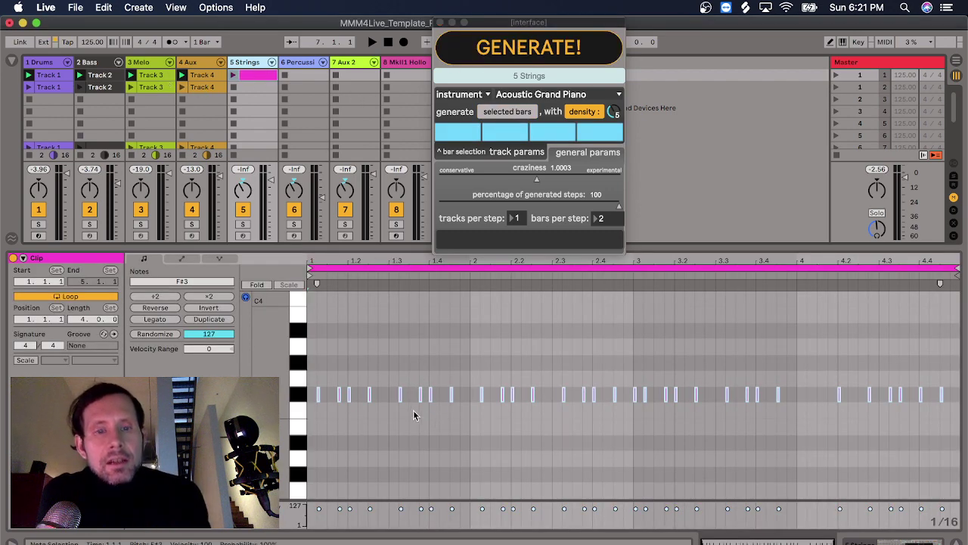
{"action": "left_click", "coordinate": [234, 75]}
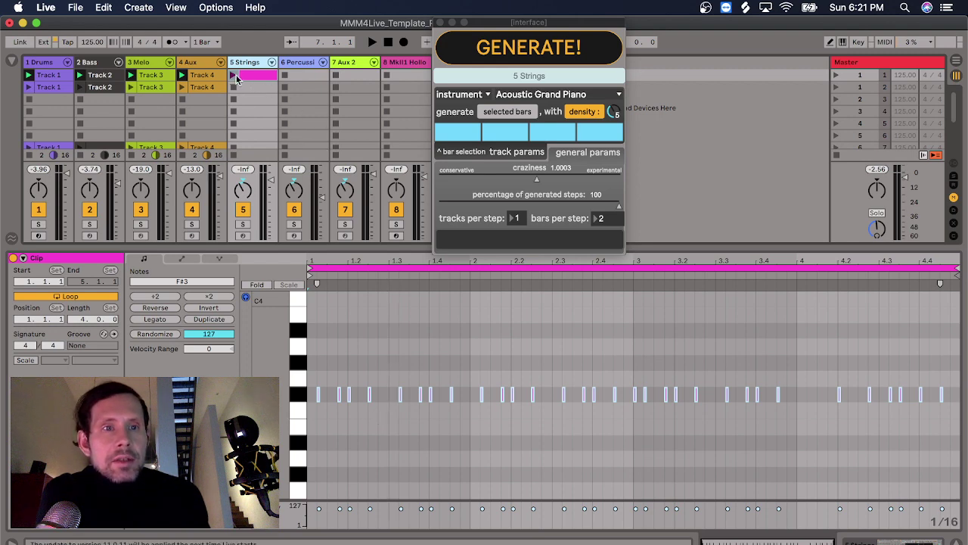
- Listen to the generated 5 Strings clip soloed and with all tracks playing, and stop playback
{"action": "left_click", "coordinate": [240, 225]}
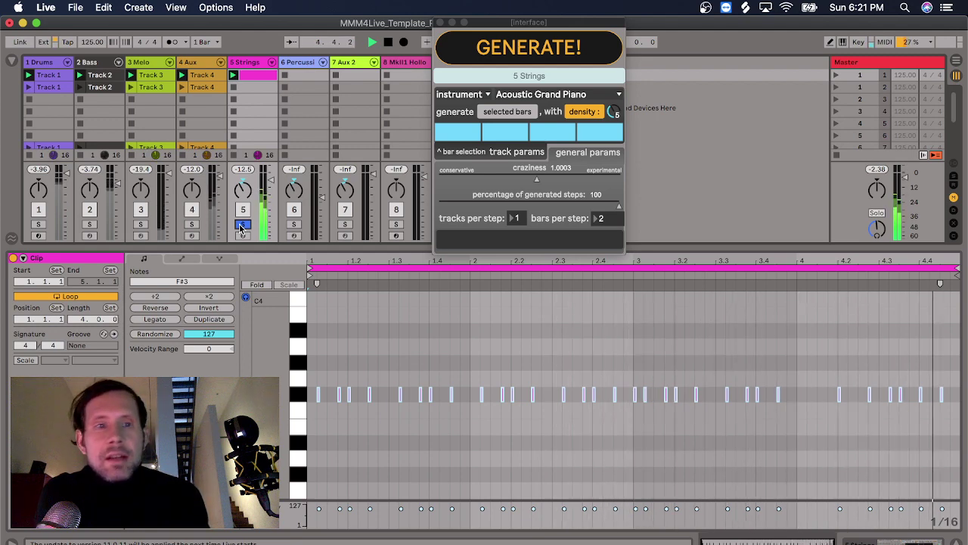
{"action": "left_click", "coordinate": [240, 225]}
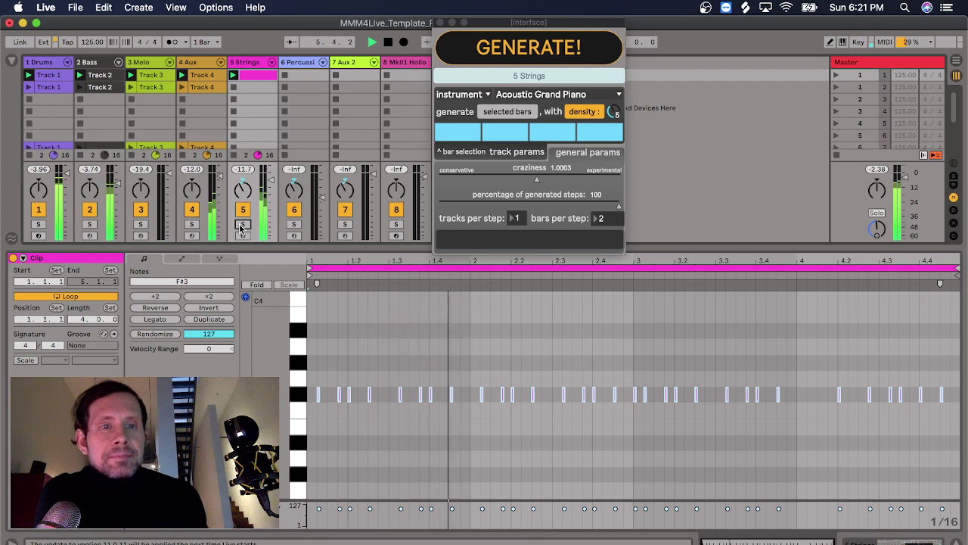
{"action": "left_click", "coordinate": [388, 42]}
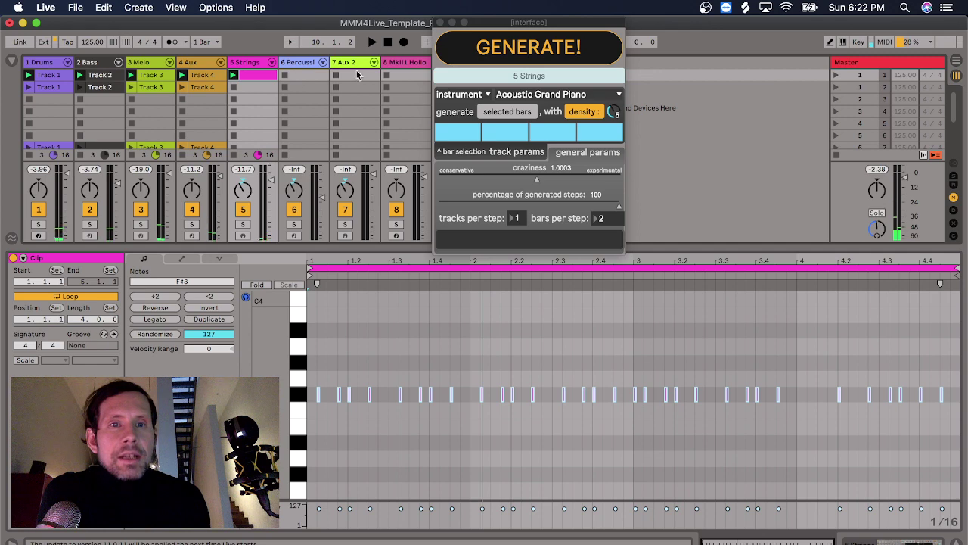
- Select the 7 Aux 2 and 8-MkII1 Hollow Piano tracks together and set the Hollow Piano track's generation instrument to strings
{"action": "left_click", "coordinate": [353, 62]}
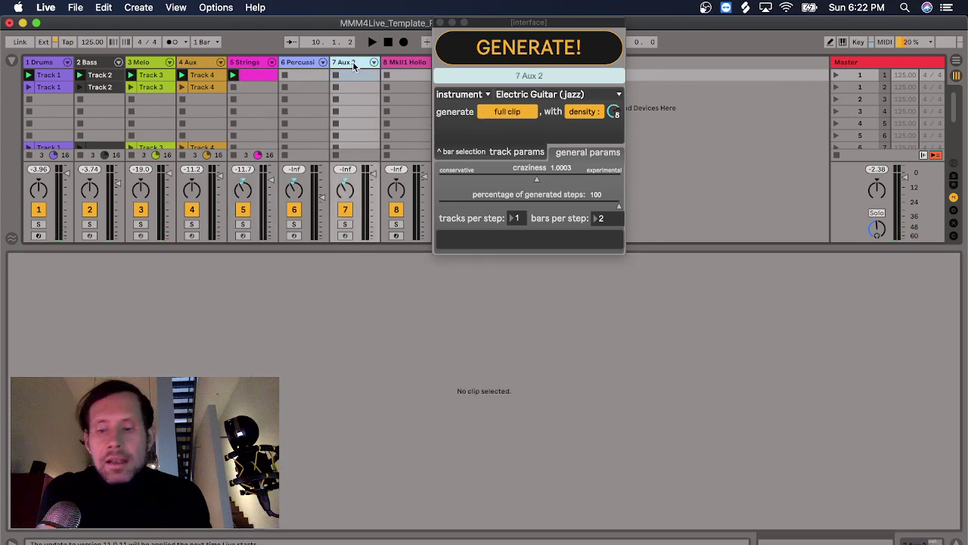
{"action": "key", "text": "shift+Right"}
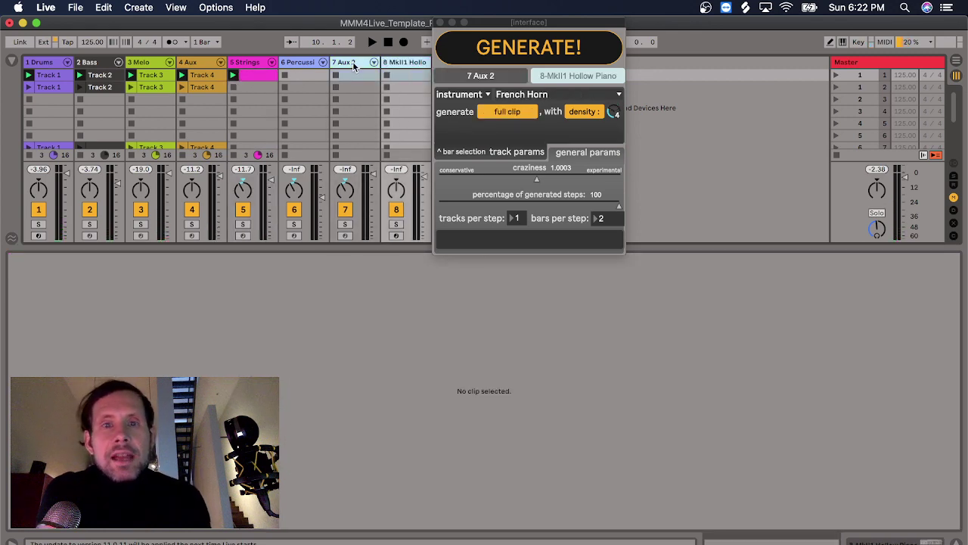
{"action": "left_click", "coordinate": [561, 77]}
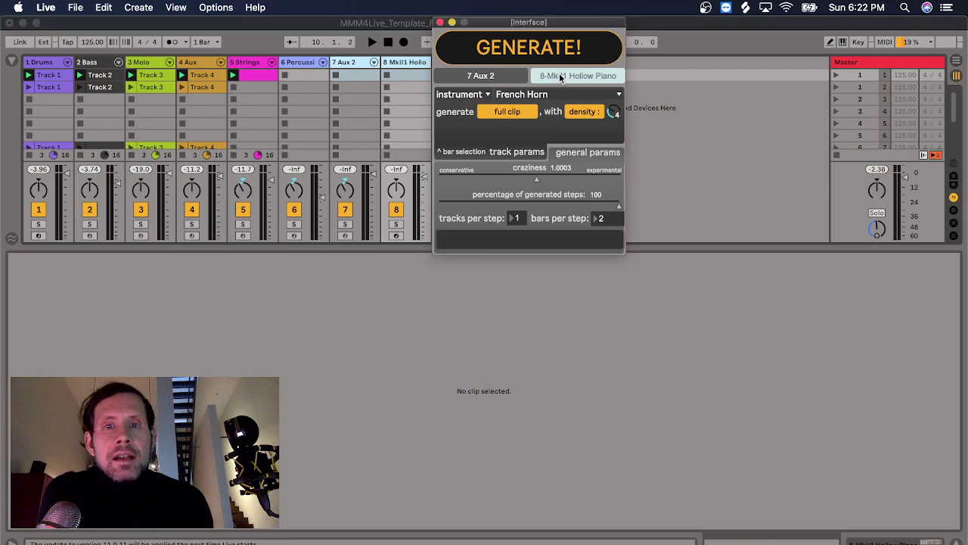
{"action": "left_click", "coordinate": [488, 97]}
{"action": "left_click", "coordinate": [518, 101]}
{"action": "left_click", "coordinate": [516, 102]}
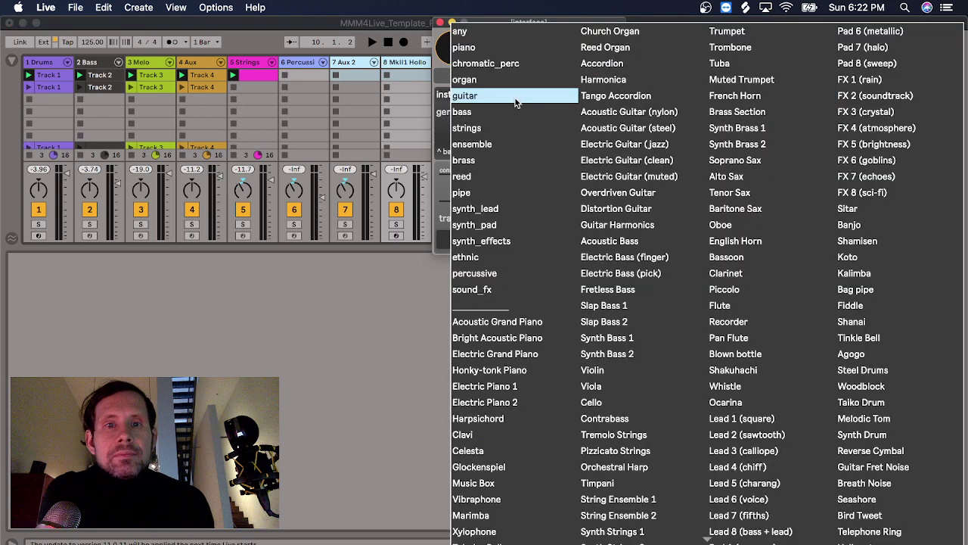
{"action": "left_click", "coordinate": [497, 134]}
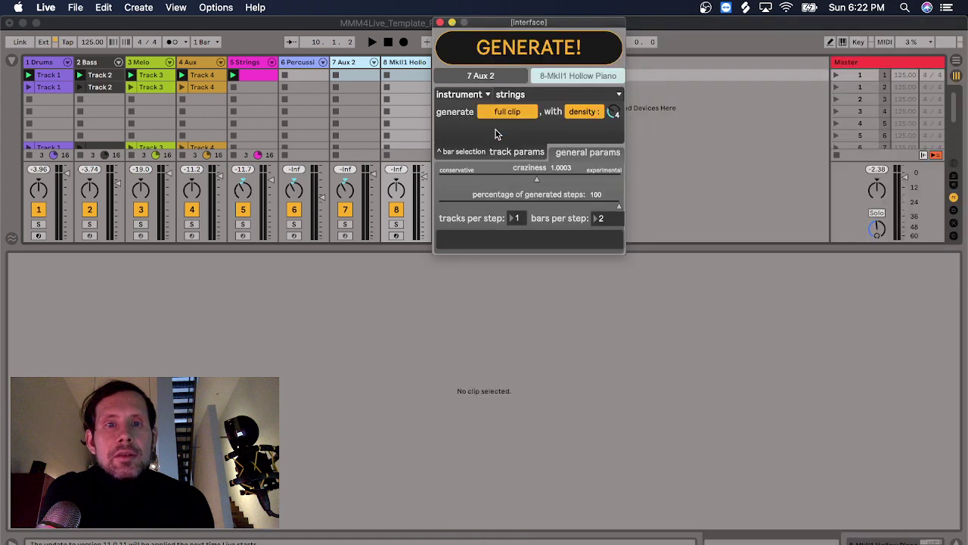
- Set the Hollow Piano track's density to 3 and generate full clips on both selected tracks
{"action": "left_click", "coordinate": [488, 82]}
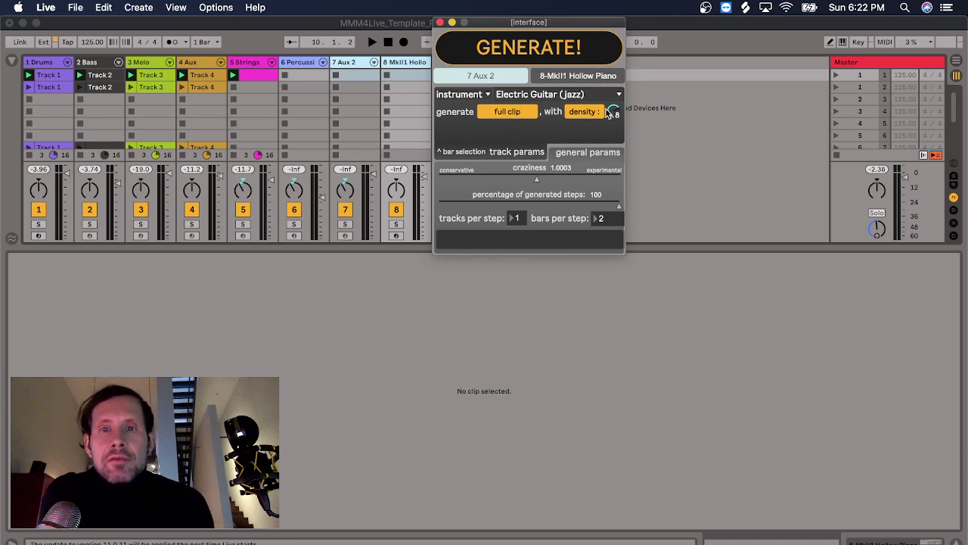
{"action": "left_click", "coordinate": [552, 79]}
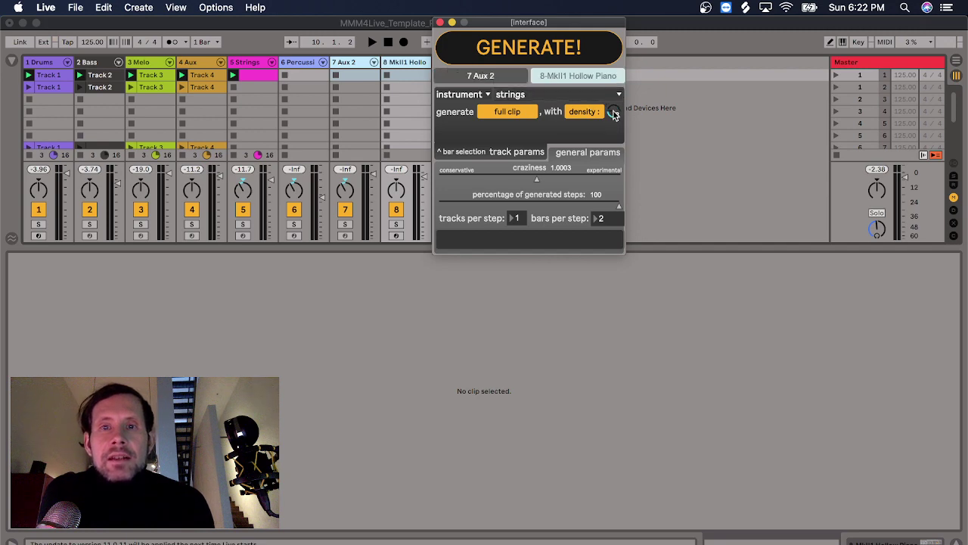
{"action": "left_click_drag", "start_coordinate": [614, 114], "coordinate": [530, 191]}
{"action": "left_click", "coordinate": [521, 48]}
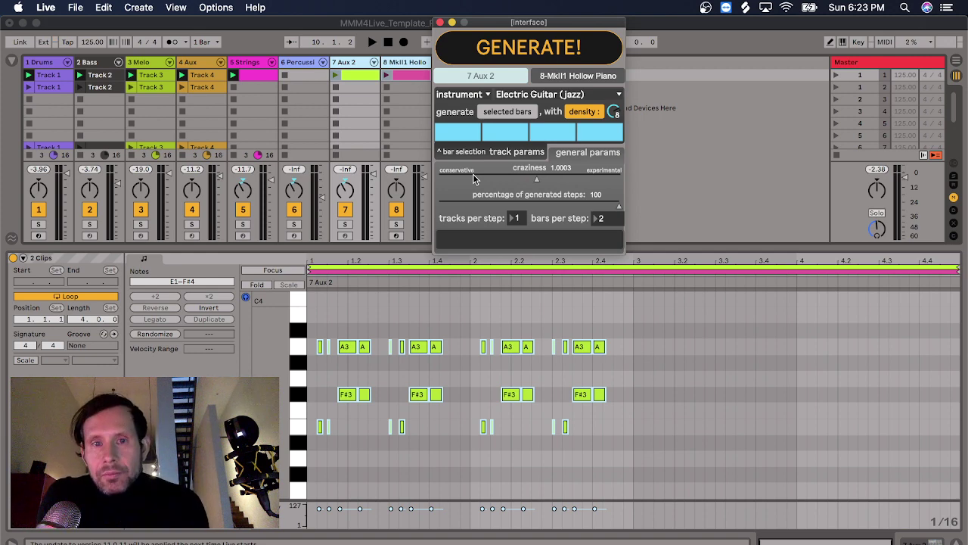
- Inspect the two generated clips, and launch the 7 Aux 2 clip with its track soloed
{"action": "left_click", "coordinate": [355, 67]}
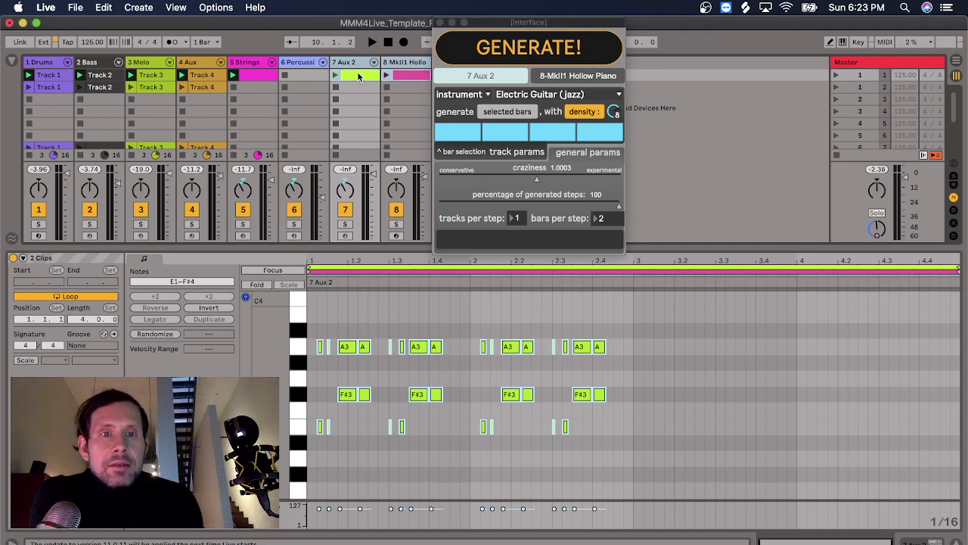
{"action": "left_click", "coordinate": [359, 76]}
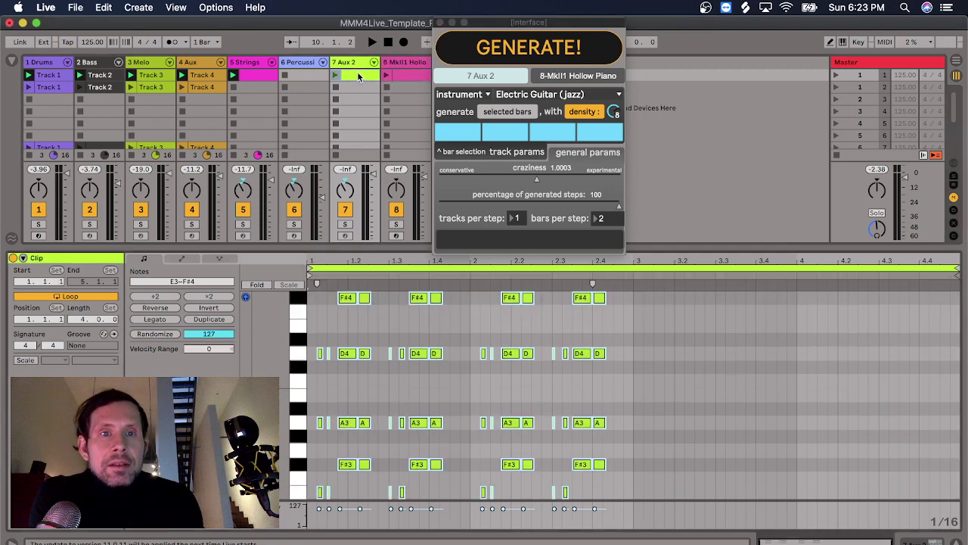
{"action": "left_click", "coordinate": [409, 75]}
{"action": "left_click", "coordinate": [354, 76]}
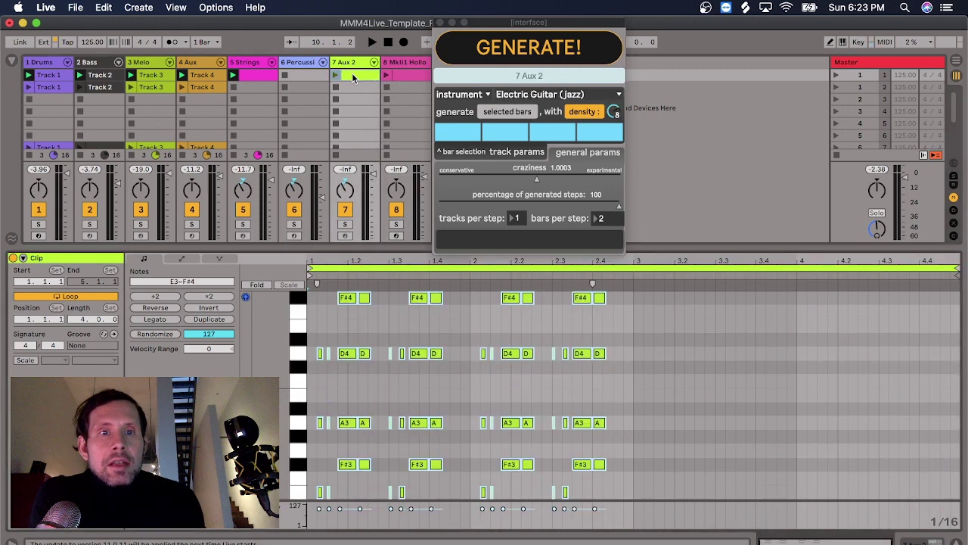
{"action": "left_click", "coordinate": [335, 76]}
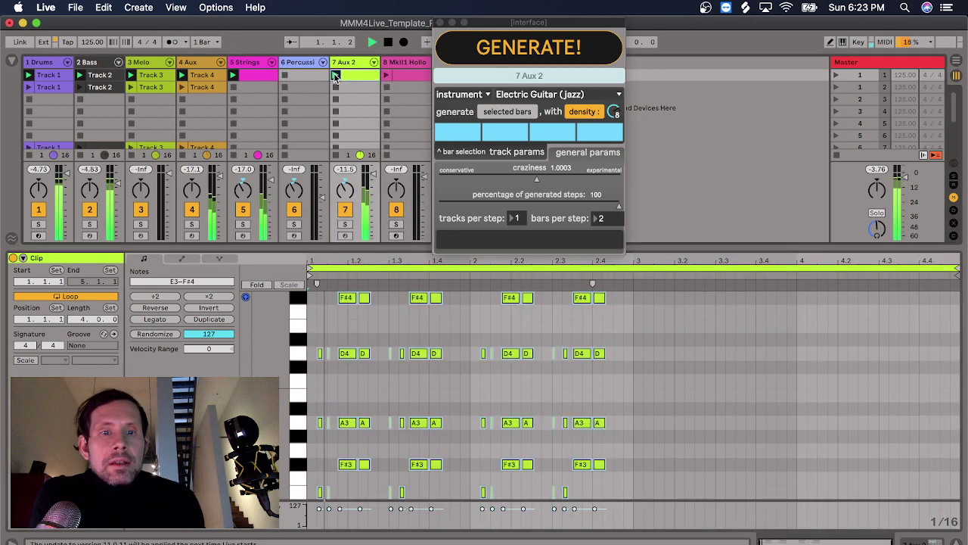
{"action": "left_click", "coordinate": [346, 226]}
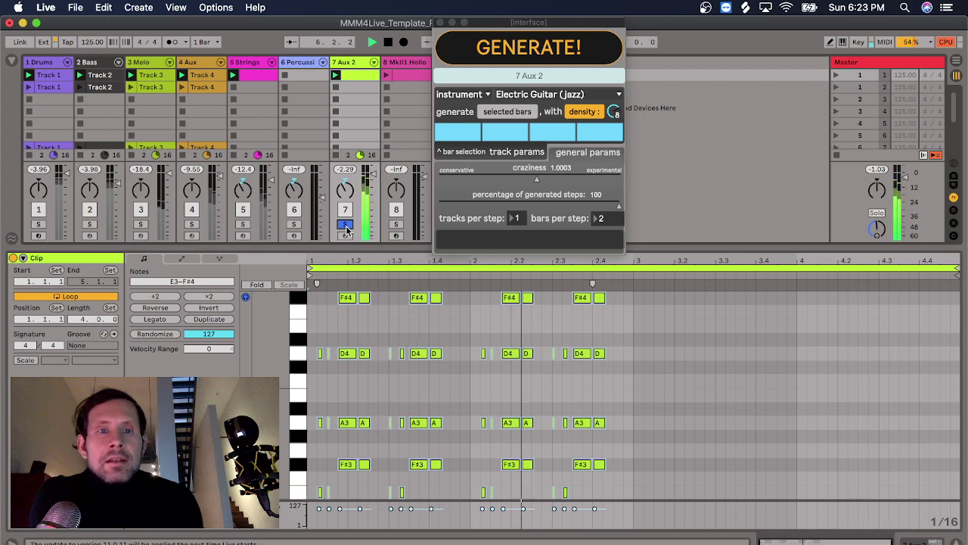
- Launch the generated Hollow Piano clip soloed, bring all tracks back in, and stop playback
{"action": "left_click", "coordinate": [408, 75]}
{"action": "left_click", "coordinate": [395, 223]}
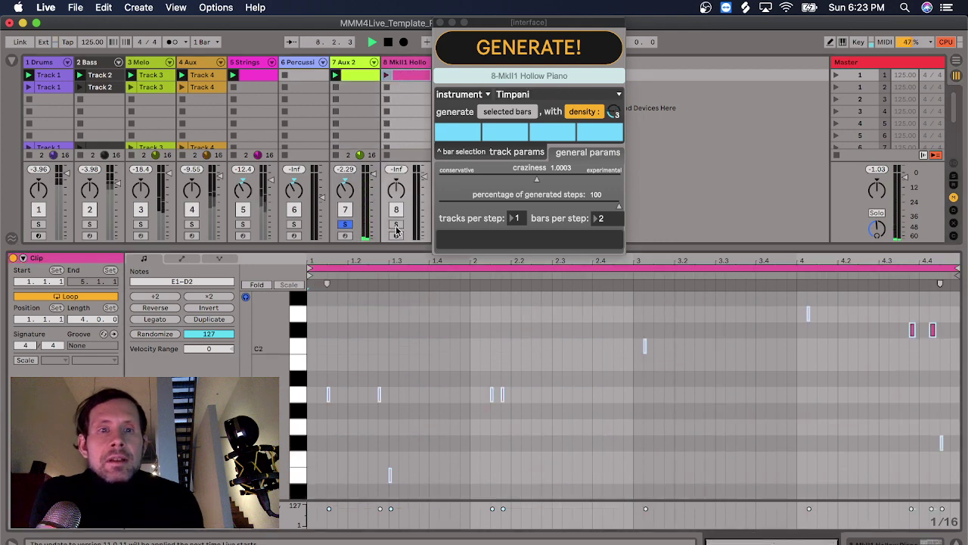
{"action": "left_click", "coordinate": [386, 75]}
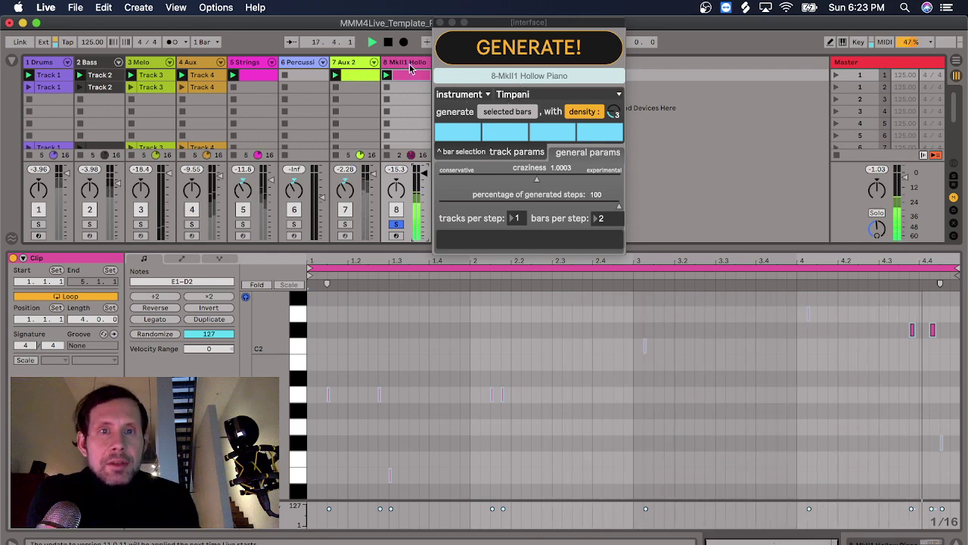
{"action": "left_click", "coordinate": [396, 224]}
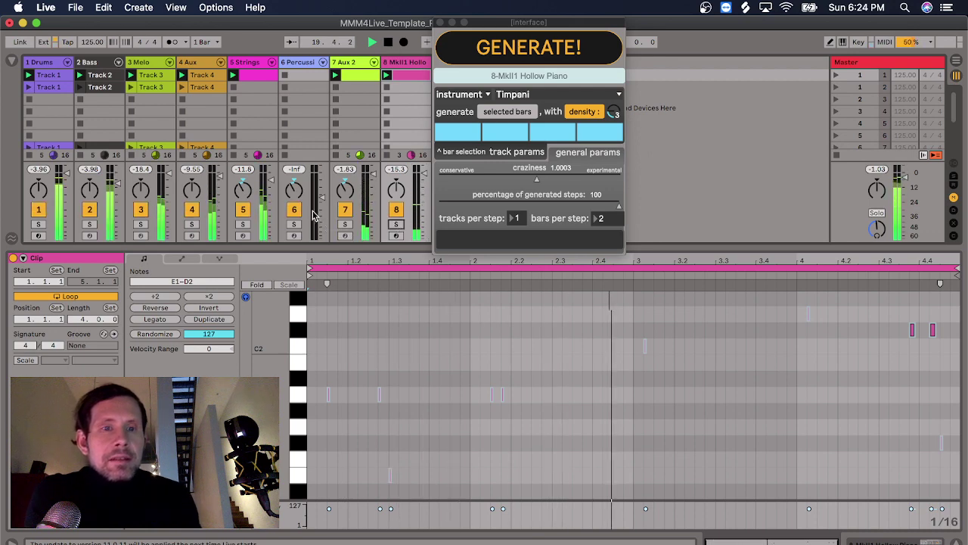
{"action": "left_click", "coordinate": [388, 42]}
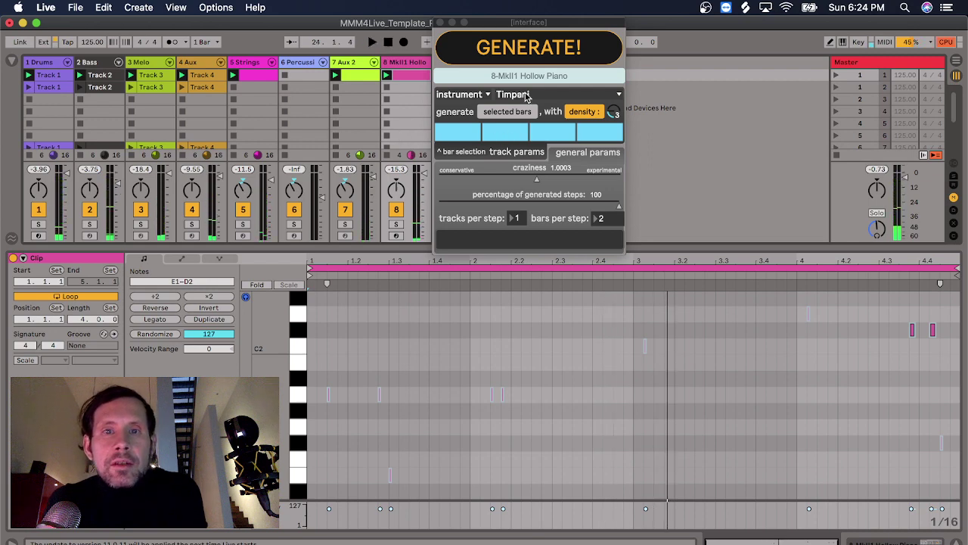
- Restrict generation on the 7 Aux 2 track to bars 3 and 4 and set its density to 9
{"action": "left_click", "coordinate": [351, 64]}
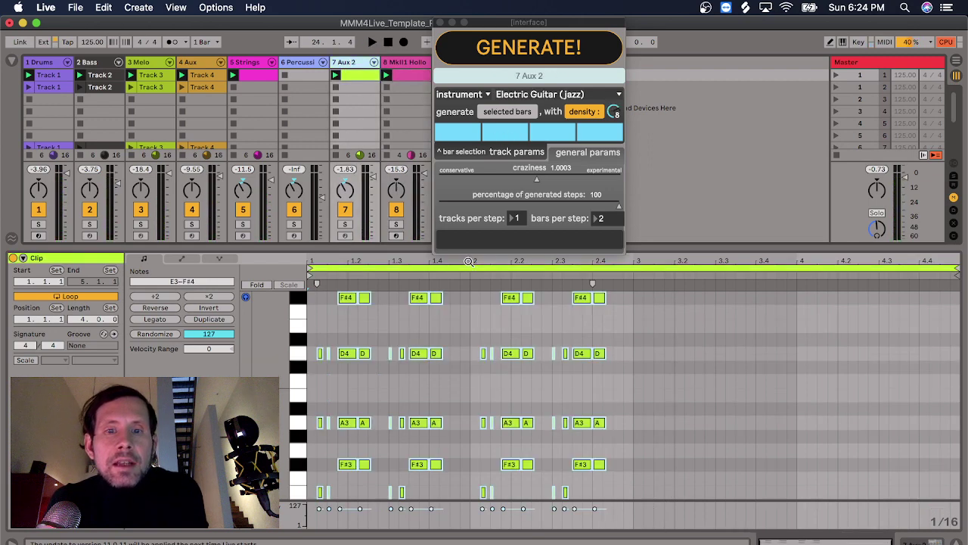
{"action": "left_click", "coordinate": [511, 134]}
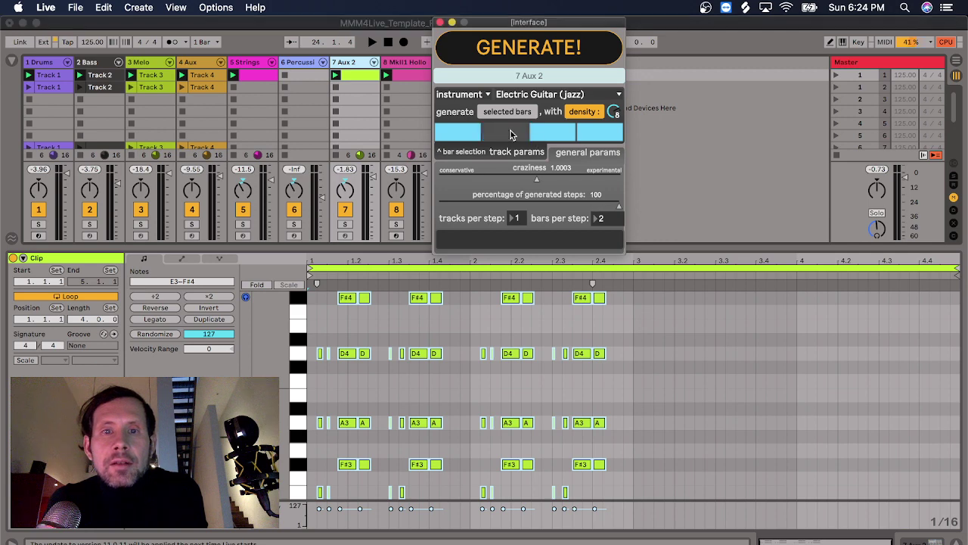
{"action": "left_click", "coordinate": [462, 135]}
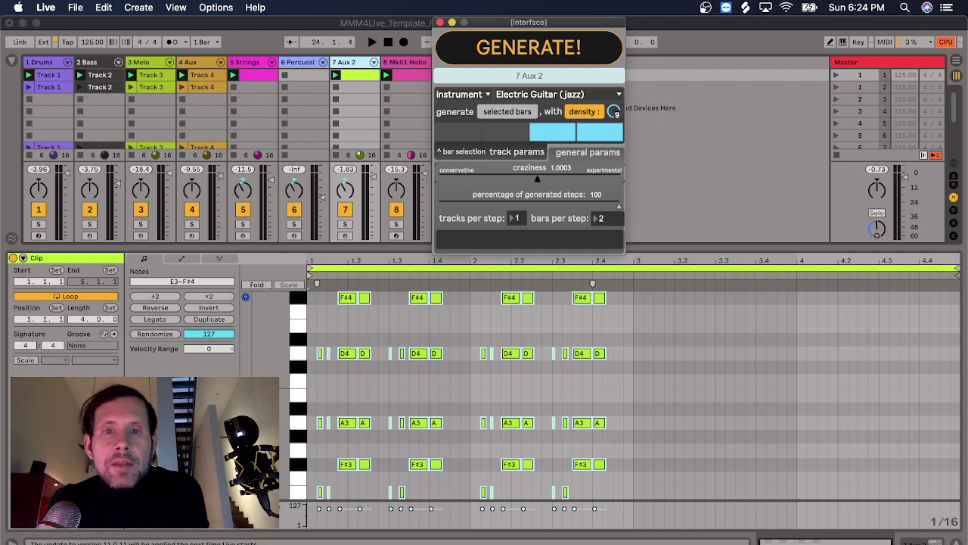
- Lower the craziness to 0.9916 and regenerate the selected bars of the 7 Aux 2 clip
{"action": "left_click_drag", "start_coordinate": [495, 179], "coordinate": [509, 178]}
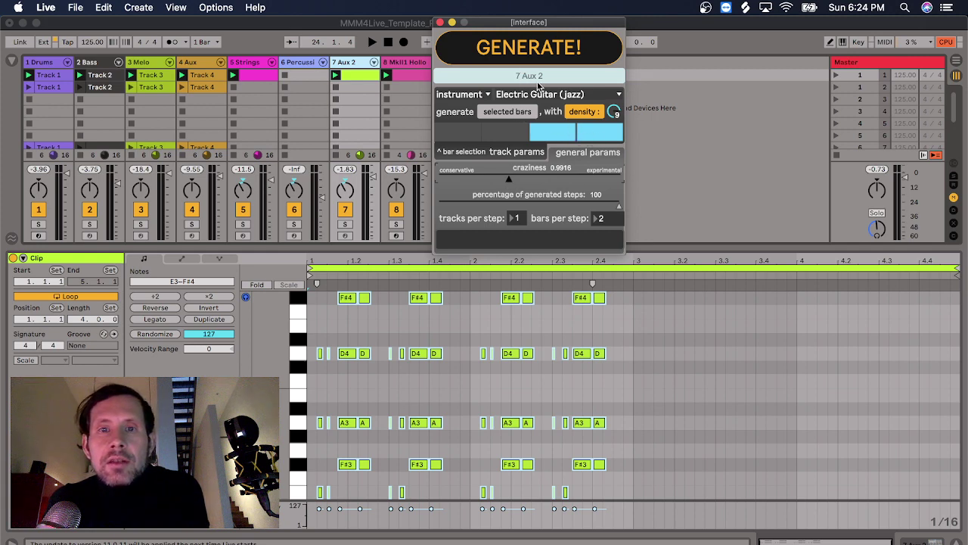
{"action": "left_click", "coordinate": [515, 112]}
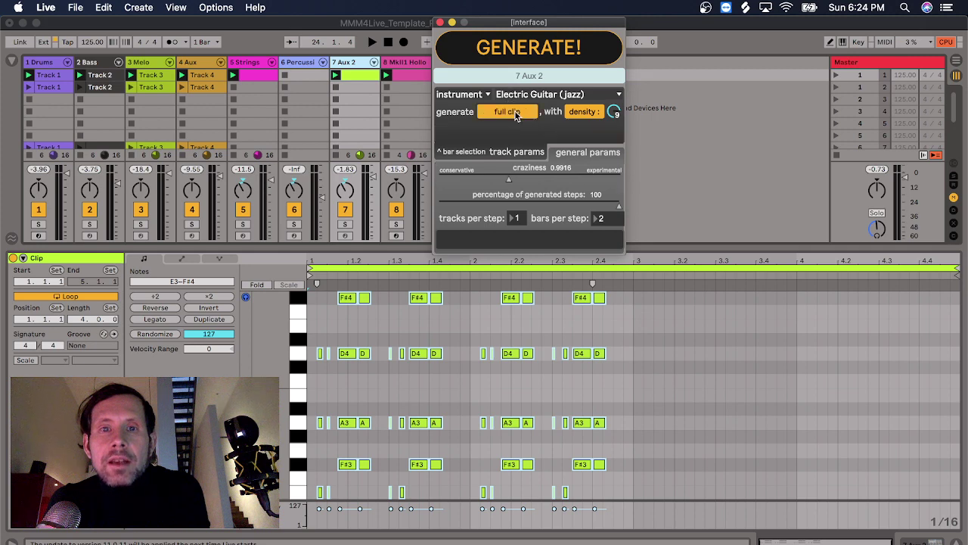
{"action": "left_click", "coordinate": [517, 112]}
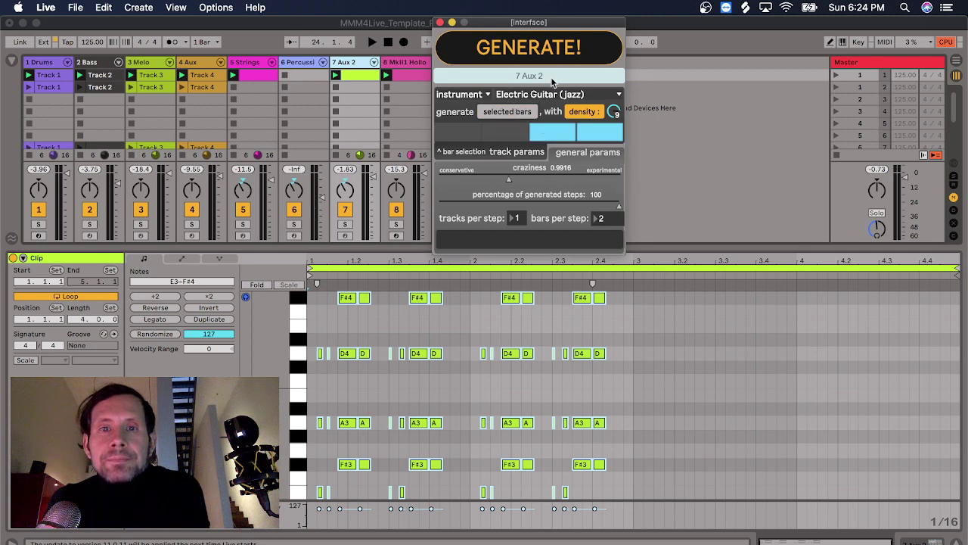
{"action": "left_click", "coordinate": [542, 50]}
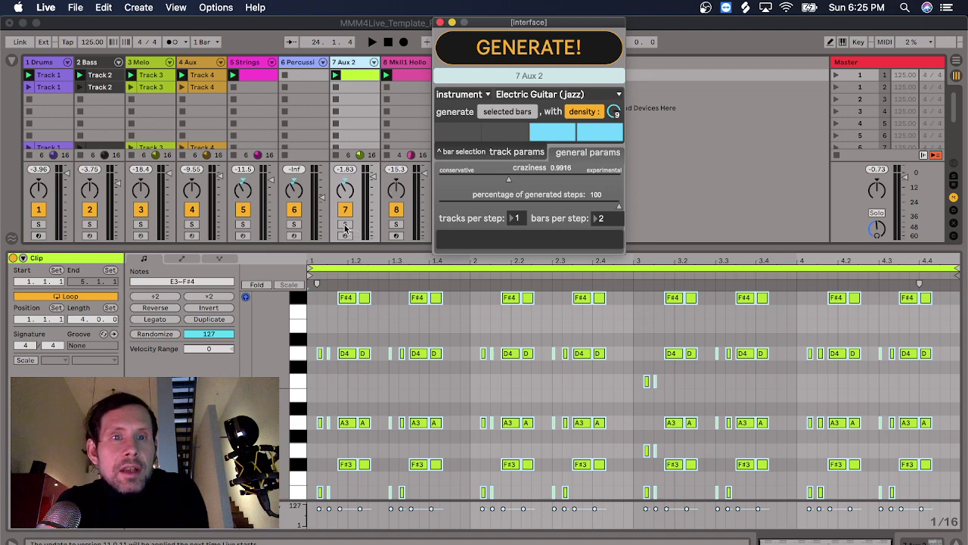
- Play the regenerated 7 Aux 2 clip soloed, and unsolo the track to hear it with the others
{"action": "left_click", "coordinate": [336, 75]}
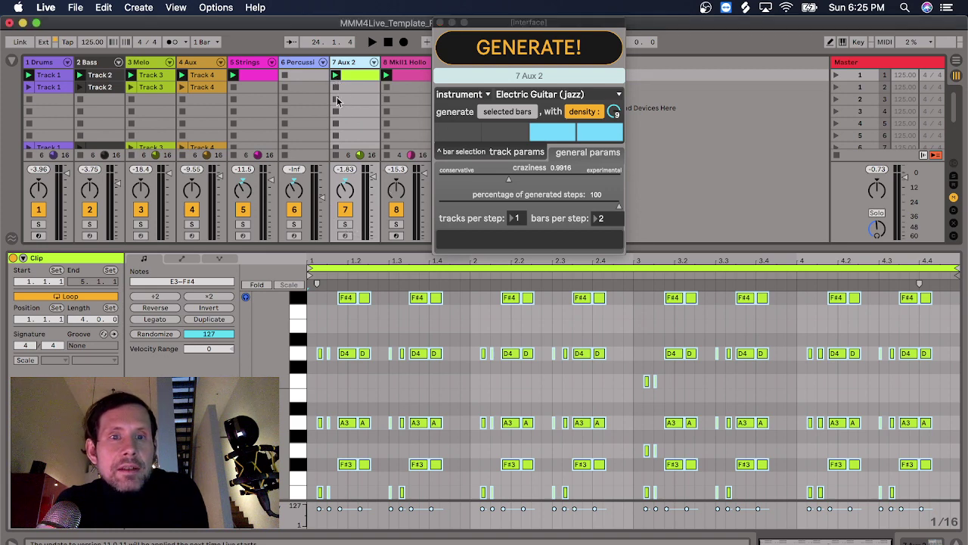
{"action": "left_click", "coordinate": [345, 225]}
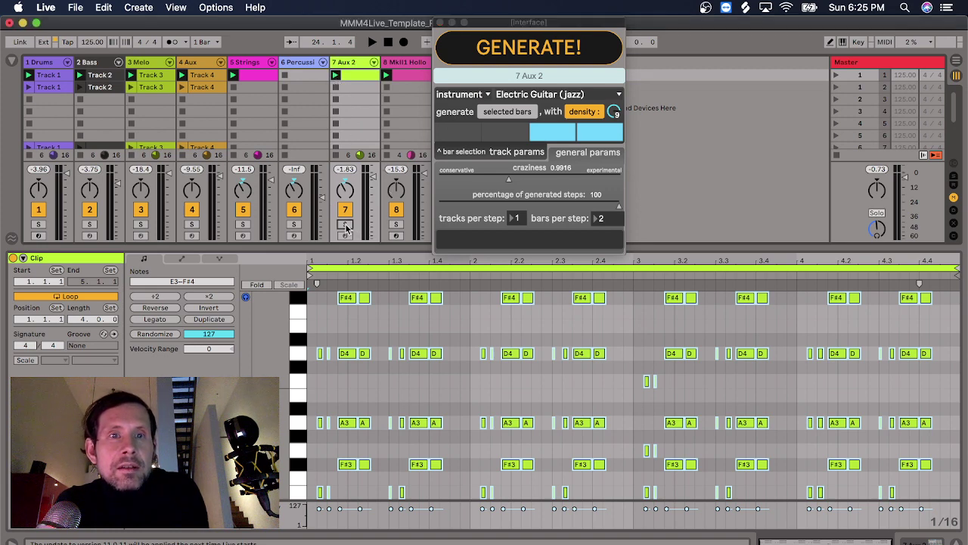
{"action": "left_click", "coordinate": [336, 75]}
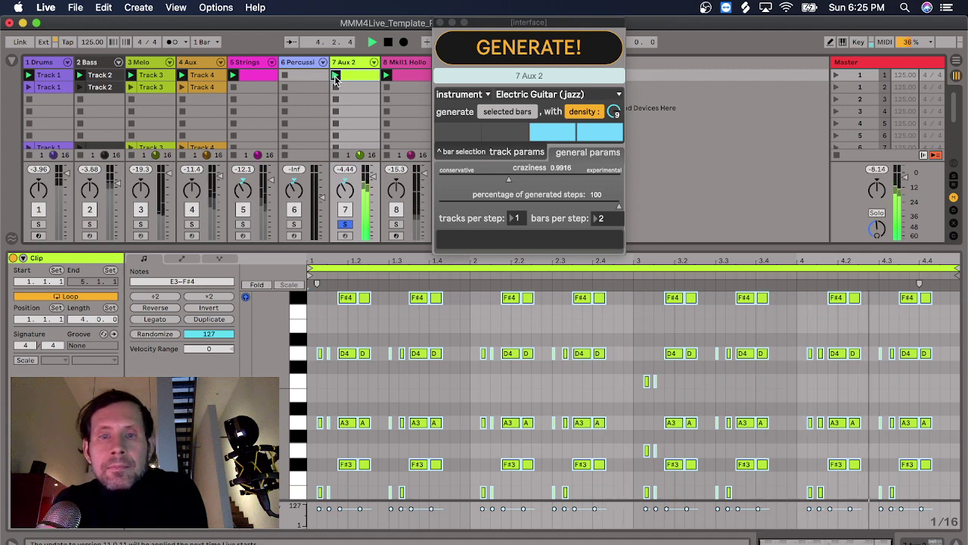
{"action": "left_click", "coordinate": [344, 224]}
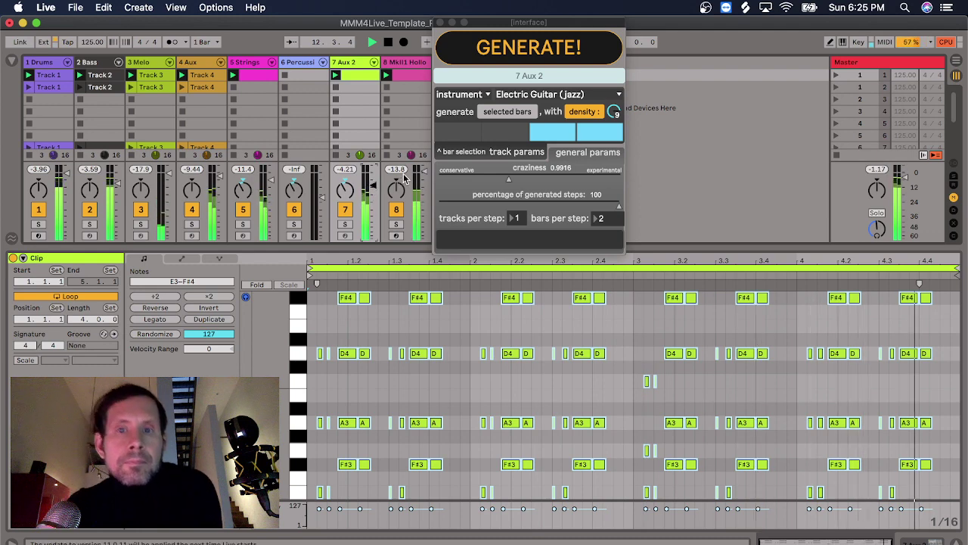
- Switch the 7 Aux 2 track to full-clip generation with density 4, and stop playback
{"action": "left_click", "coordinate": [552, 132]}
{"action": "left_click", "coordinate": [599, 132]}
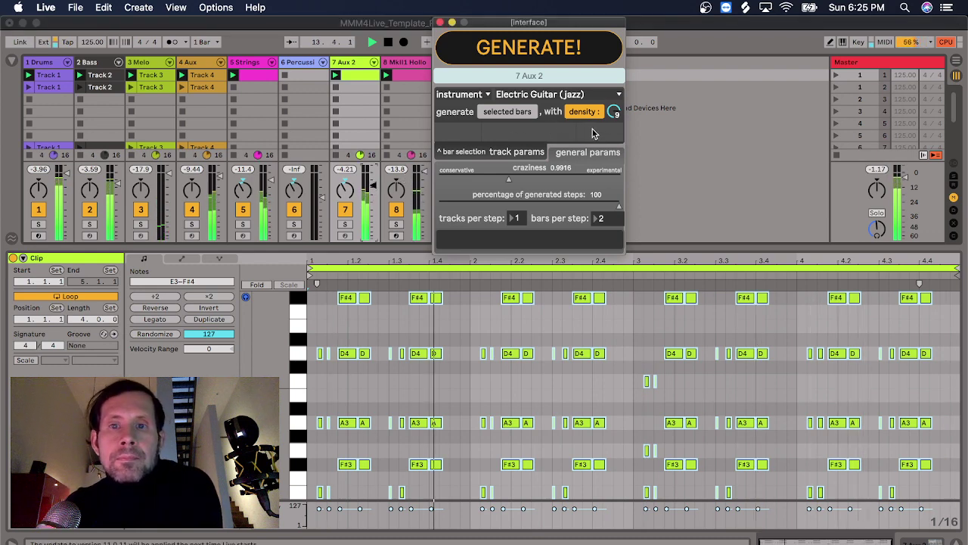
{"action": "left_click_drag", "start_coordinate": [613, 115], "coordinate": [613, 133]}
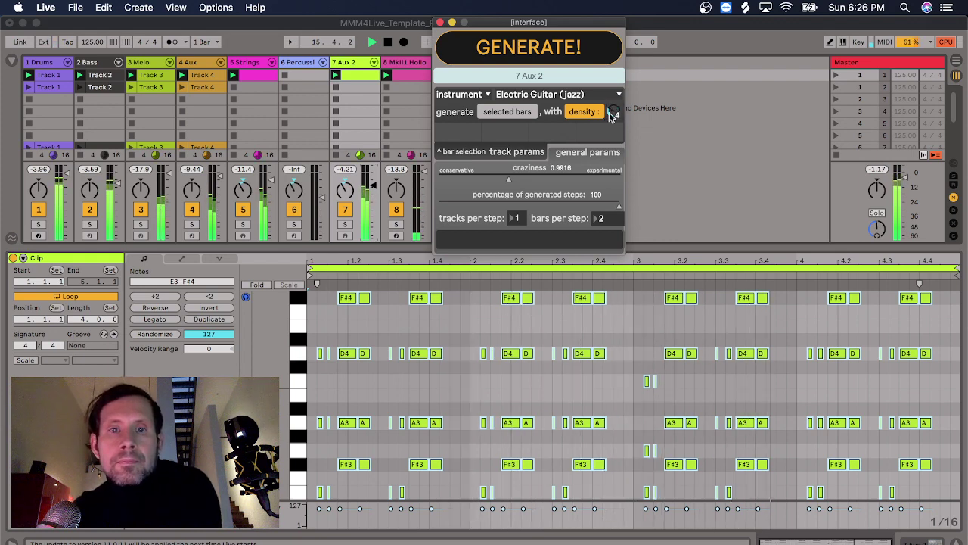
{"action": "left_click", "coordinate": [529, 113]}
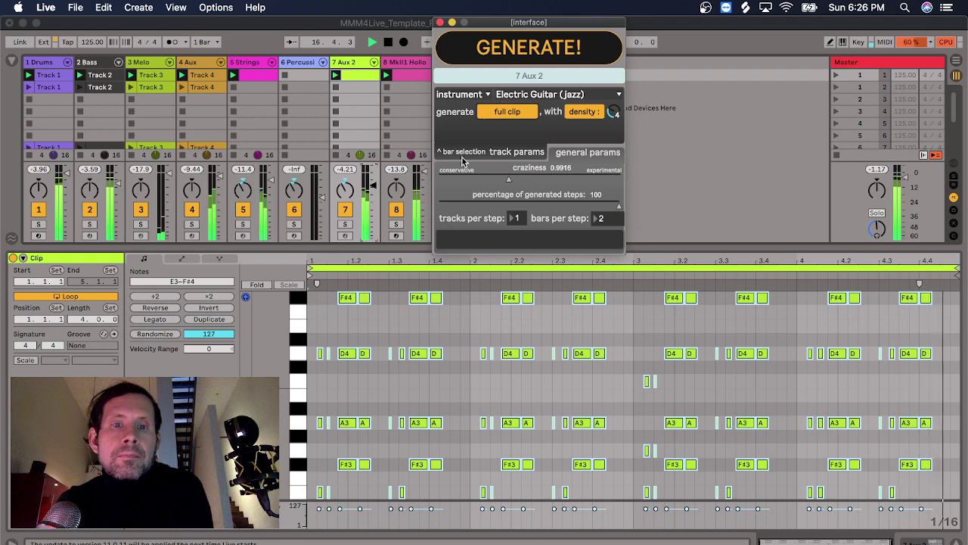
{"action": "left_click", "coordinate": [359, 78]}
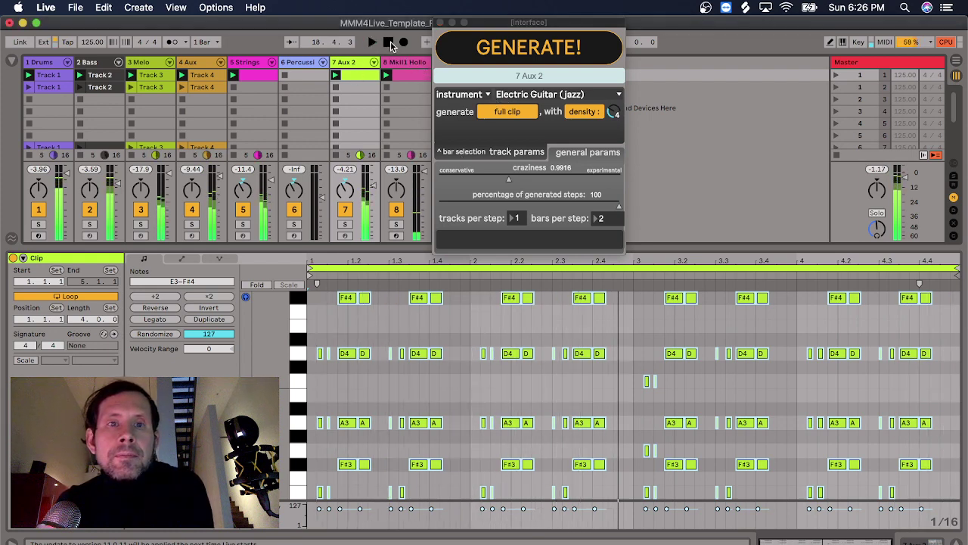
- Stop playback and regenerate the 7 Aux 2 clip with String Ensemble 1, density 3 and craziness 0.9808
{"action": "left_click", "coordinate": [388, 42]}
{"action": "left_click", "coordinate": [529, 95]}
{"action": "left_click", "coordinate": [530, 96]}
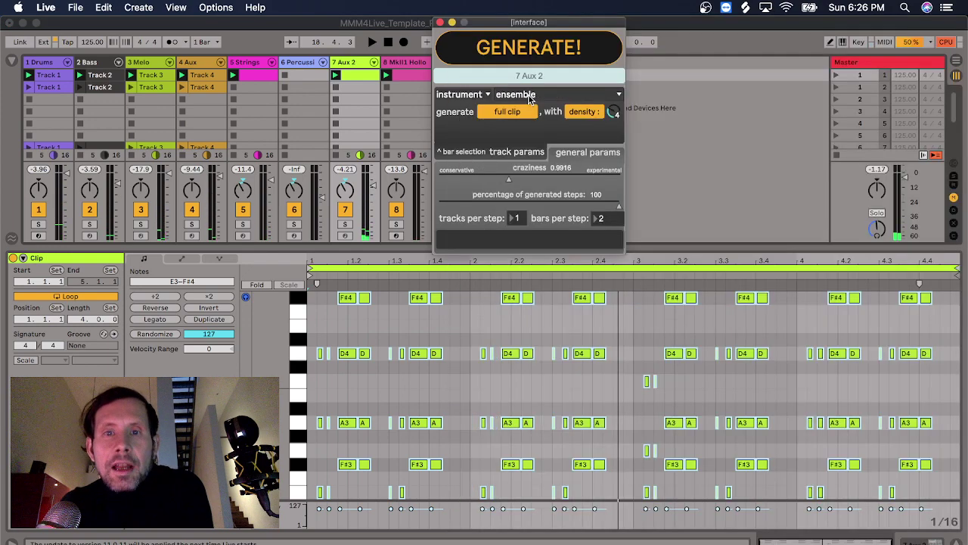
{"action": "left_click", "coordinate": [529, 95]}
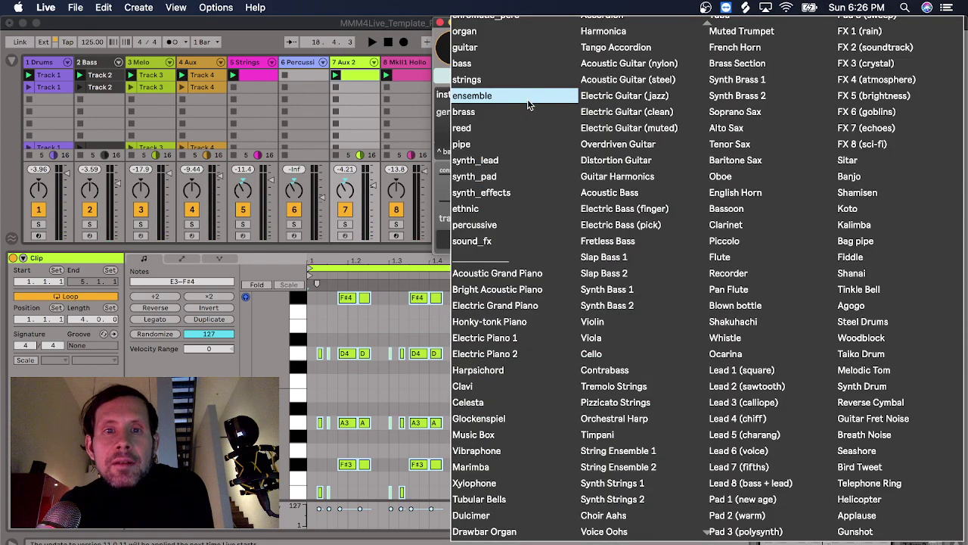
{"action": "left_click", "coordinate": [512, 104]}
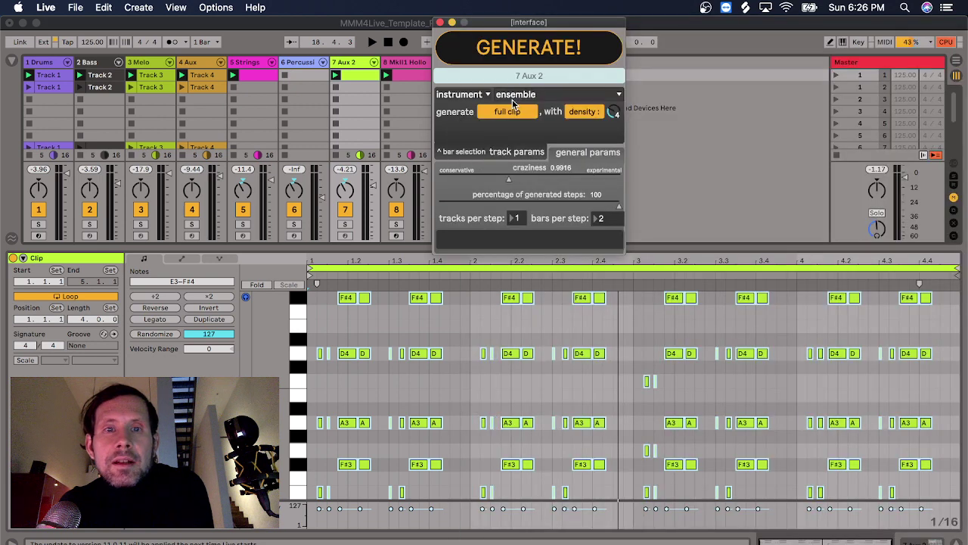
{"action": "left_click_drag", "start_coordinate": [610, 114], "coordinate": [610, 112]}
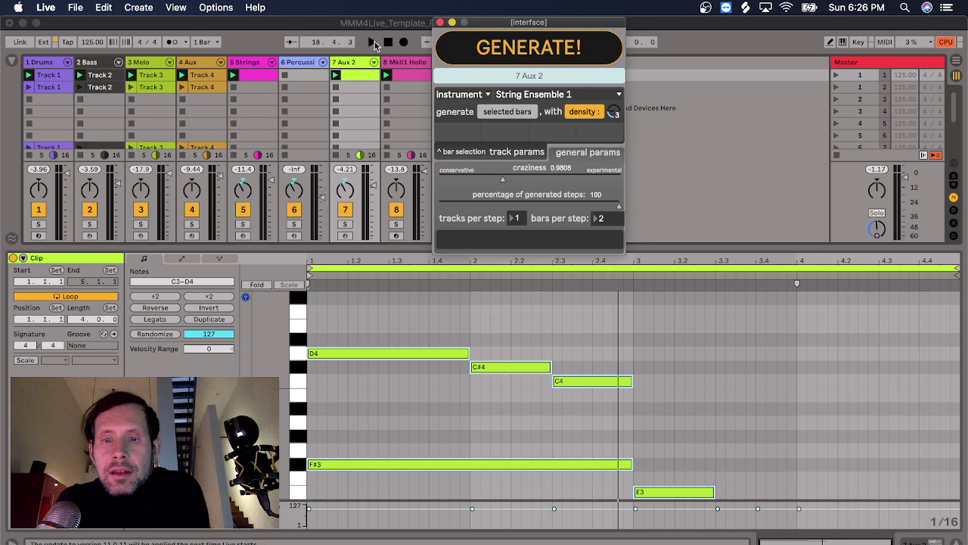
- Play the regenerated 7 Aux 2 clip with the other tracks, examine its notes, and stop playback
{"action": "left_click", "coordinate": [374, 44]}
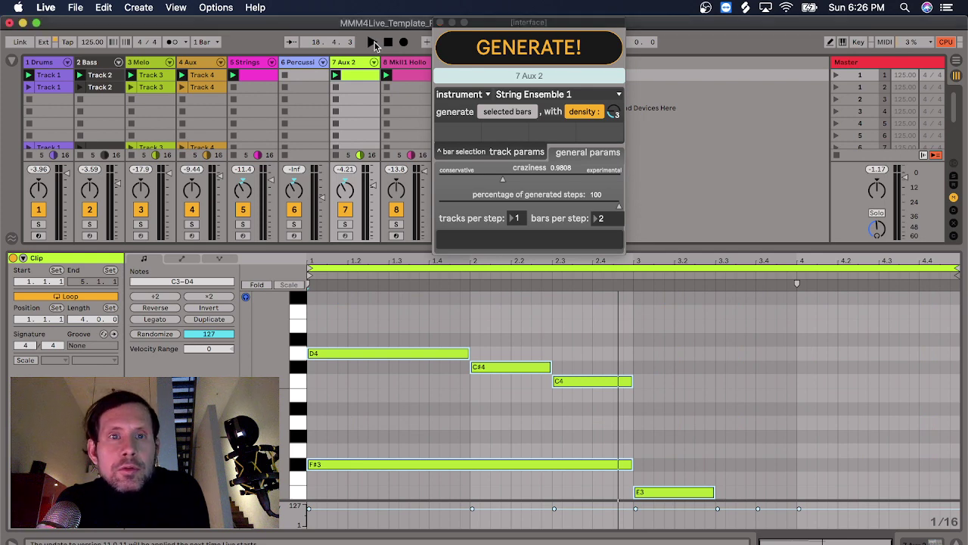
{"action": "left_click", "coordinate": [374, 44]}
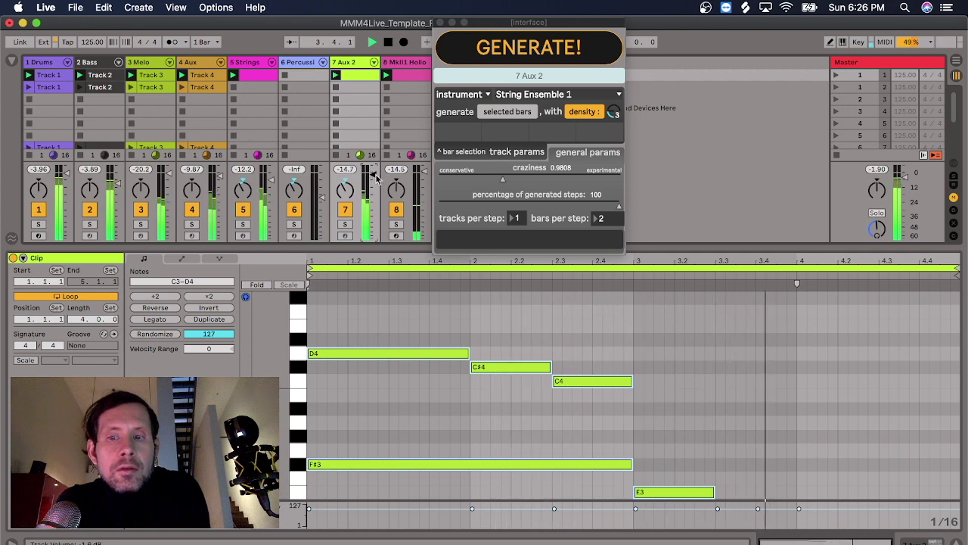
{"action": "scroll", "coordinate": [627, 388], "scroll_direction": "up", "scroll_amount": 5}
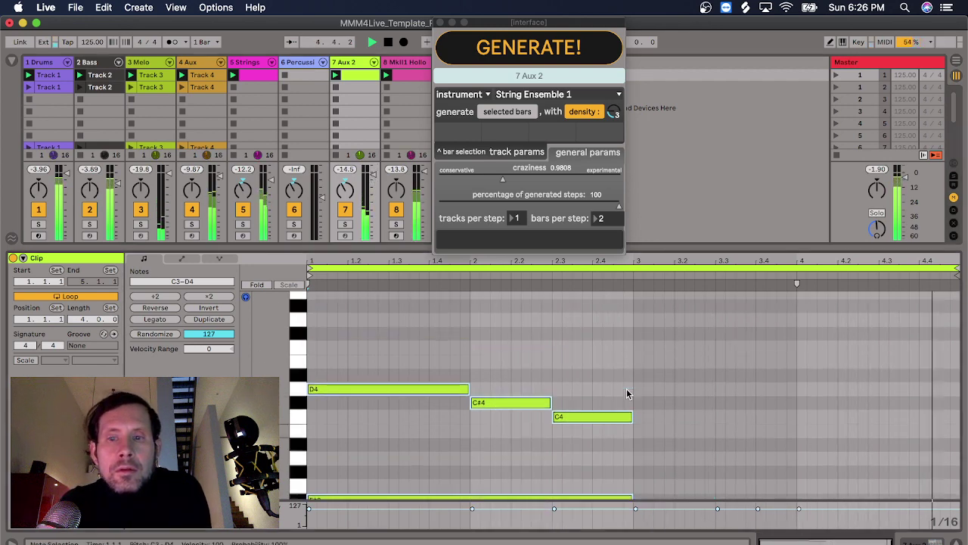
{"action": "scroll", "coordinate": [626, 394], "scroll_direction": "down", "scroll_amount": 7}
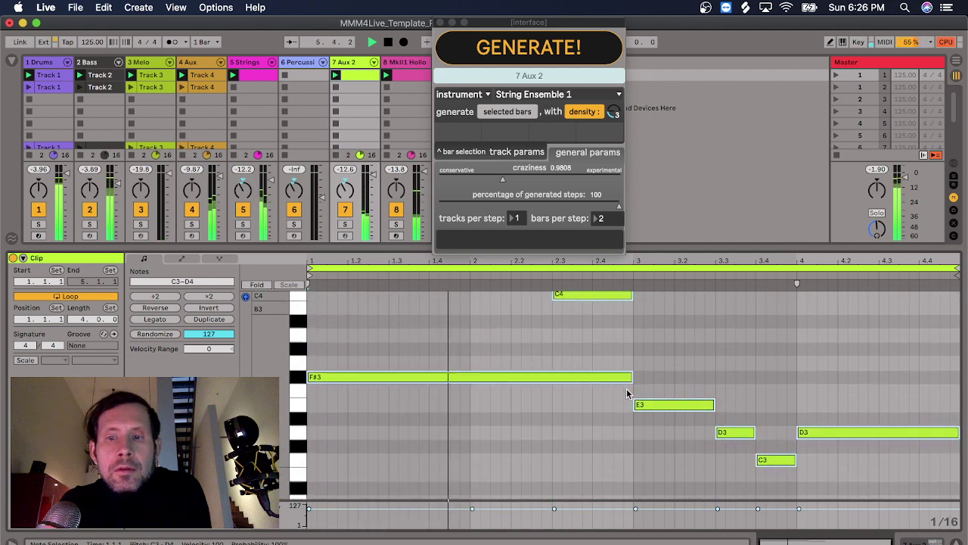
{"action": "scroll", "coordinate": [626, 388], "scroll_direction": "up", "scroll_amount": 1}
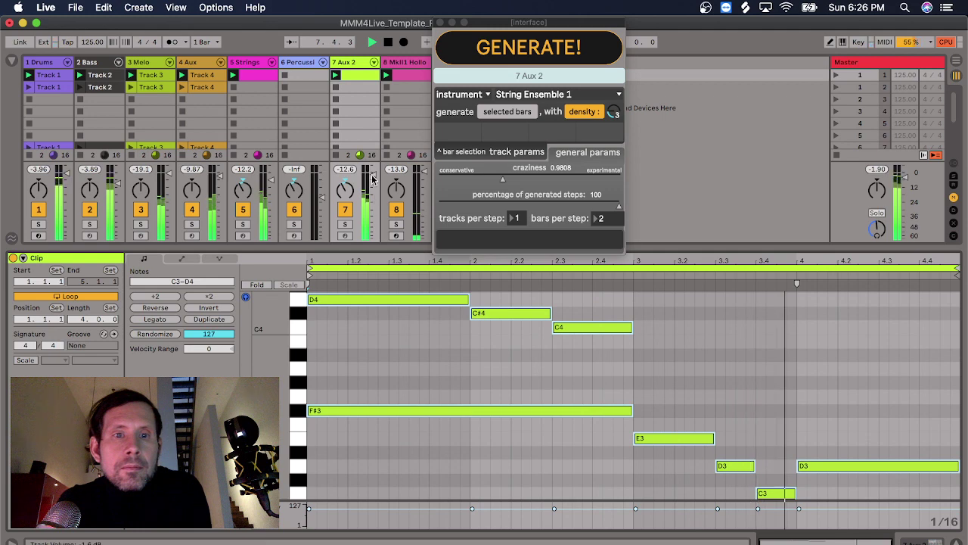
{"action": "left_click", "coordinate": [389, 44]}
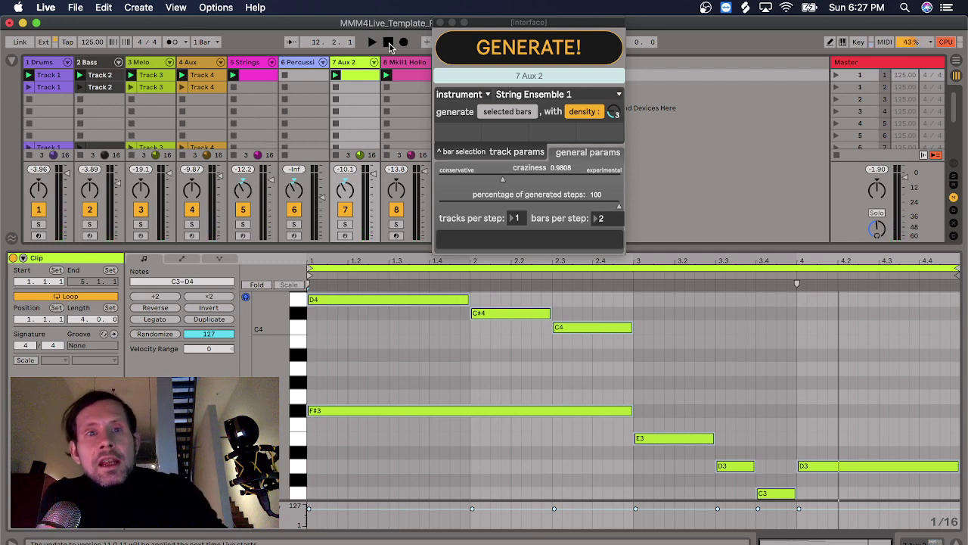
- Look through the session's scenes and view the playing clips on the 3 Melo and 4 Aux tracks
{"action": "scroll", "coordinate": [288, 127], "scroll_direction": "down", "scroll_amount": 3}
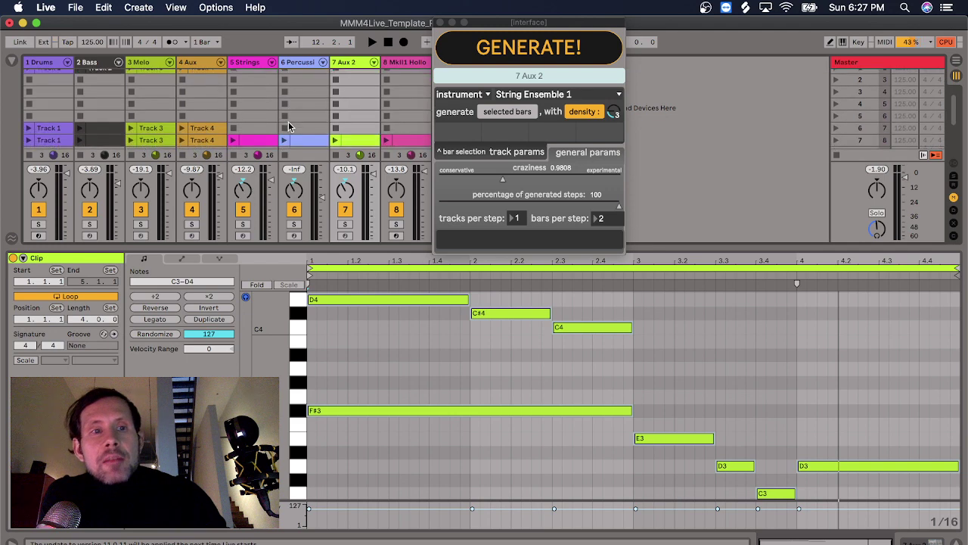
{"action": "scroll", "coordinate": [288, 126], "scroll_direction": "up", "scroll_amount": 3}
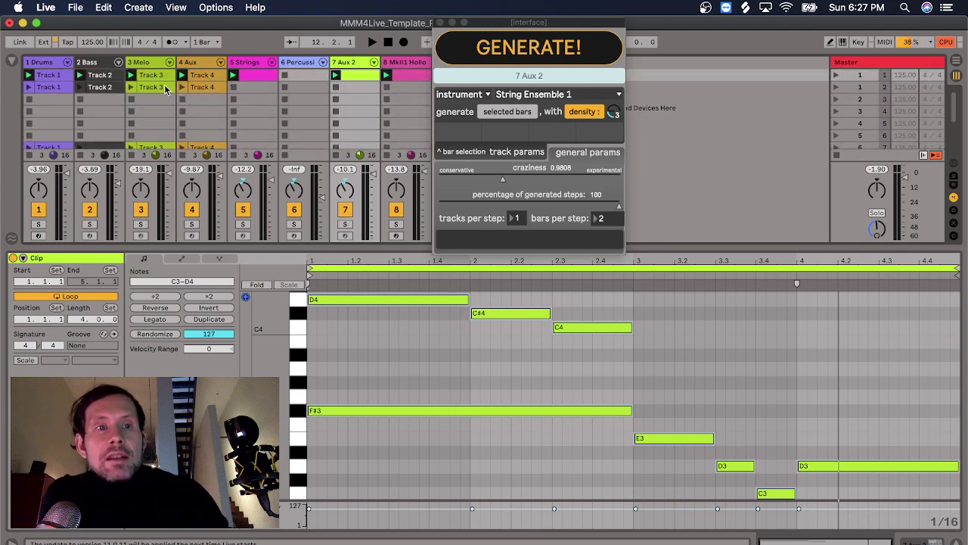
{"action": "left_click", "coordinate": [149, 64]}
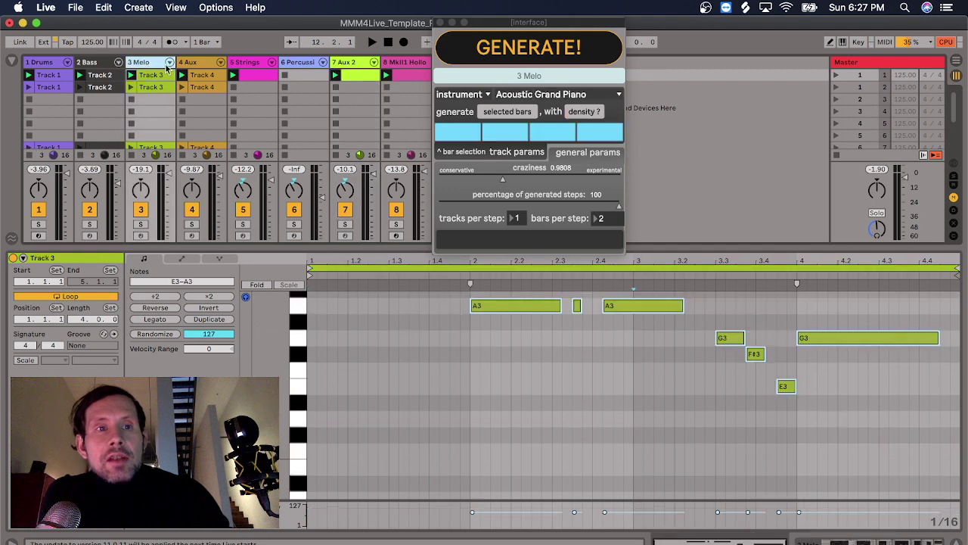
{"action": "left_click", "coordinate": [205, 66]}
{"action": "scroll", "coordinate": [213, 119], "scroll_direction": "down", "scroll_amount": 3}
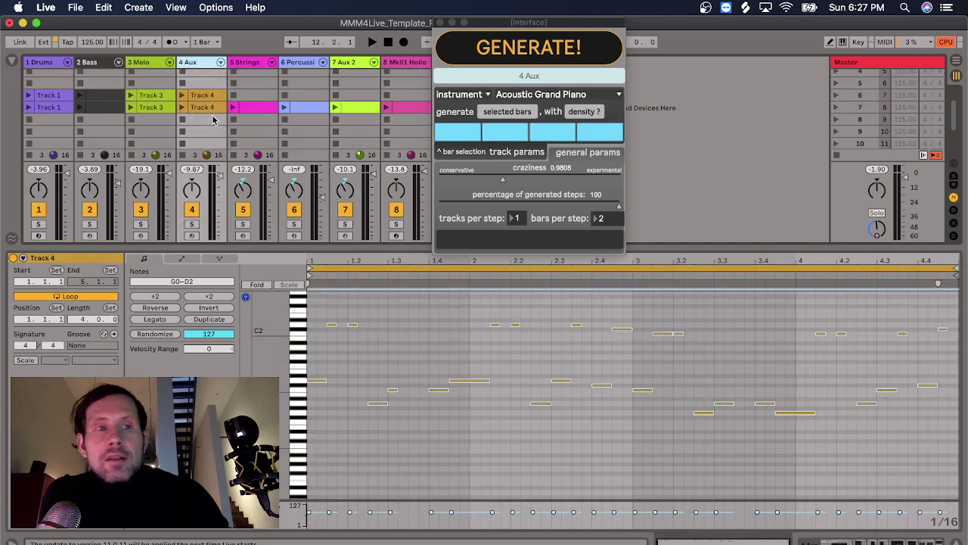
- Inspect the scene 6 clips on the Drums, Bass, Melo and Aux tracks, then play scene 6 and stop it
{"action": "left_click", "coordinate": [61, 96]}
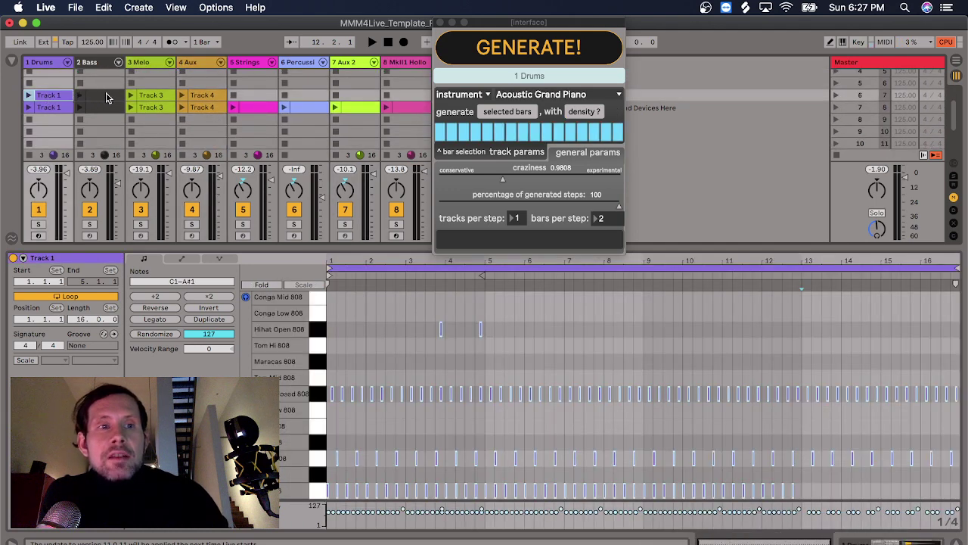
{"action": "left_click", "coordinate": [106, 97]}
{"action": "left_click", "coordinate": [156, 97]}
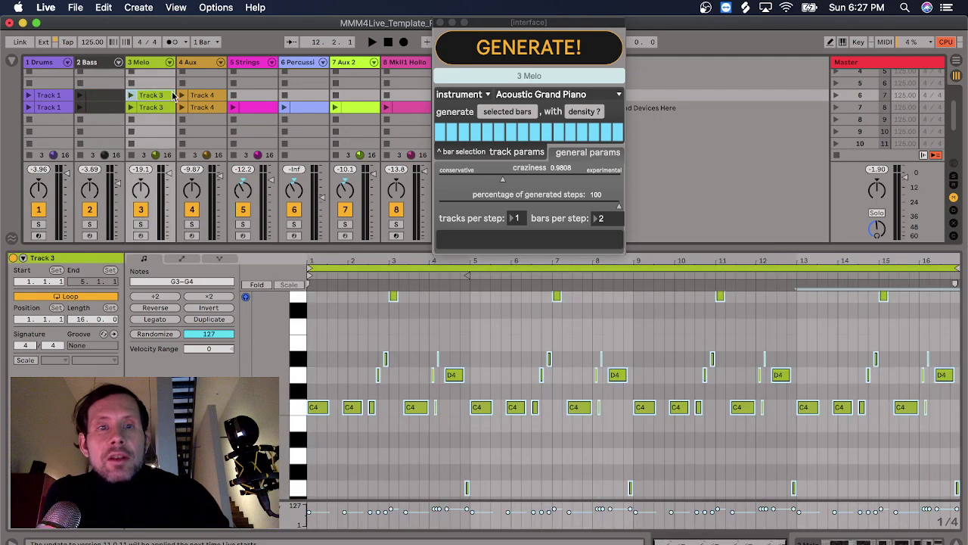
{"action": "left_click", "coordinate": [206, 95]}
{"action": "left_click", "coordinate": [47, 95]}
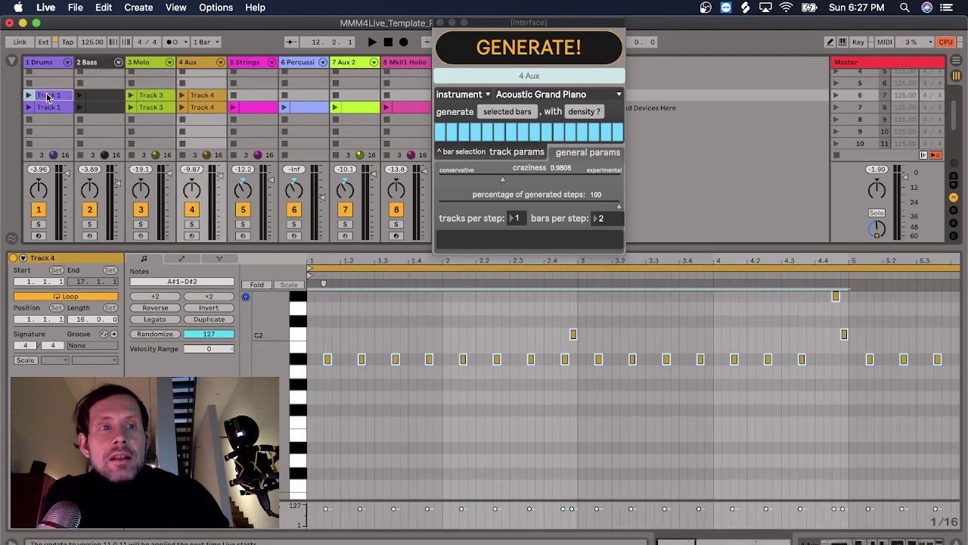
{"action": "left_click", "coordinate": [837, 95]}
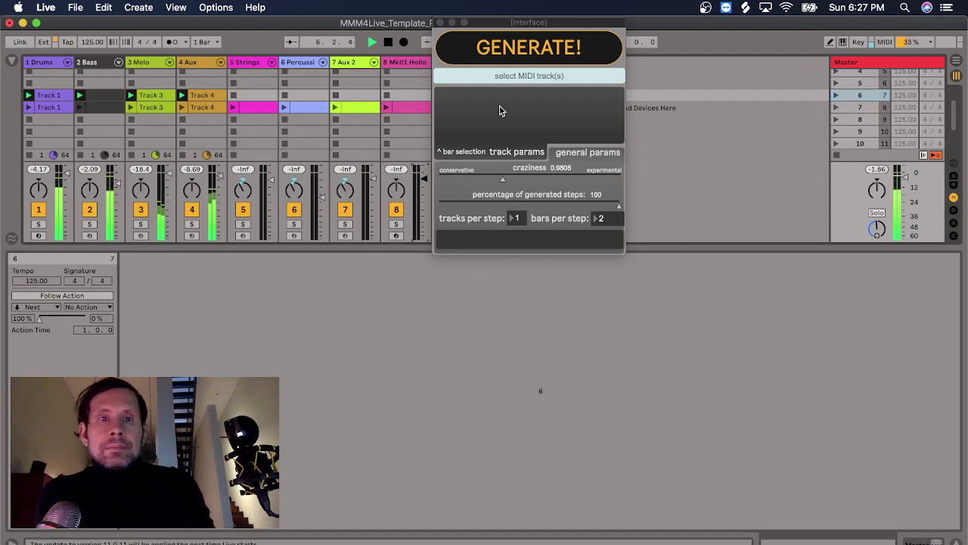
{"action": "left_click", "coordinate": [387, 42]}
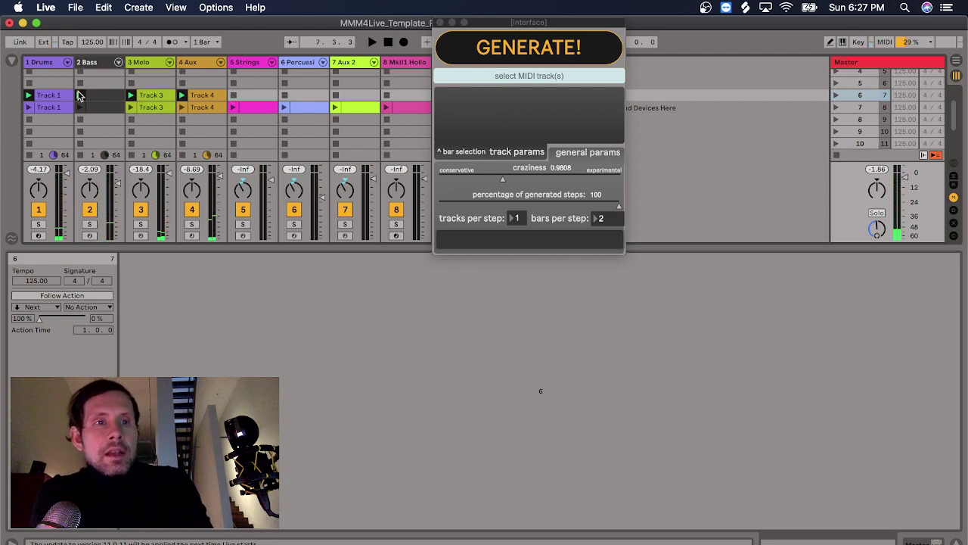
- Select the 5 Strings, 7 Aux 2 and 8 MkII1 tracks together at scene 6 as generation targets
{"action": "left_click", "coordinate": [247, 96]}
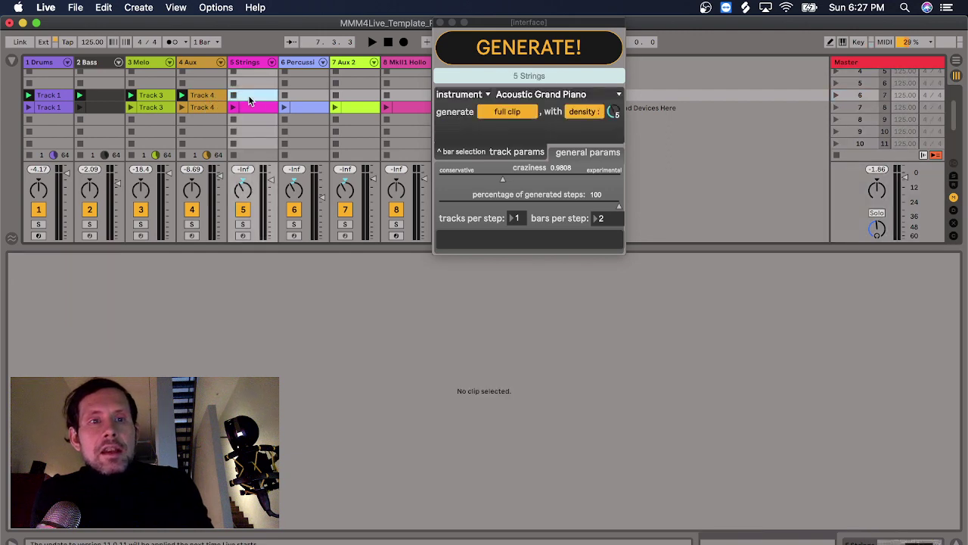
{"action": "left_click", "coordinate": [255, 67]}
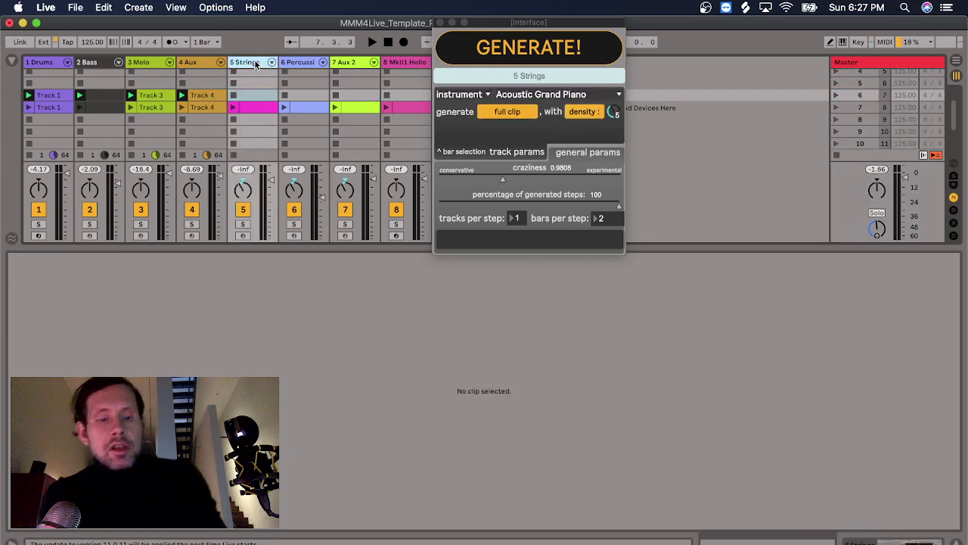
{"action": "left_click", "coordinate": [360, 64], "text": "super"}
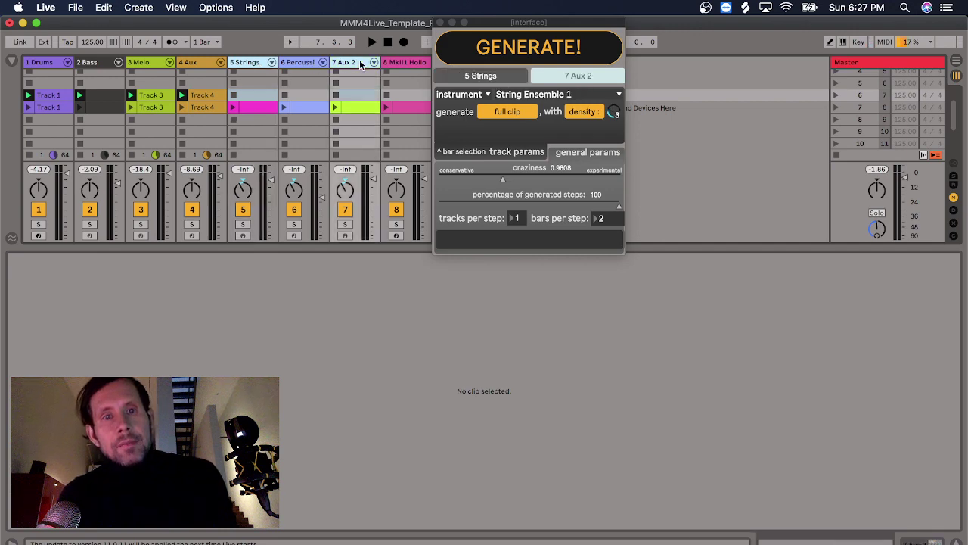
{"action": "left_click", "coordinate": [400, 66], "text": "super"}
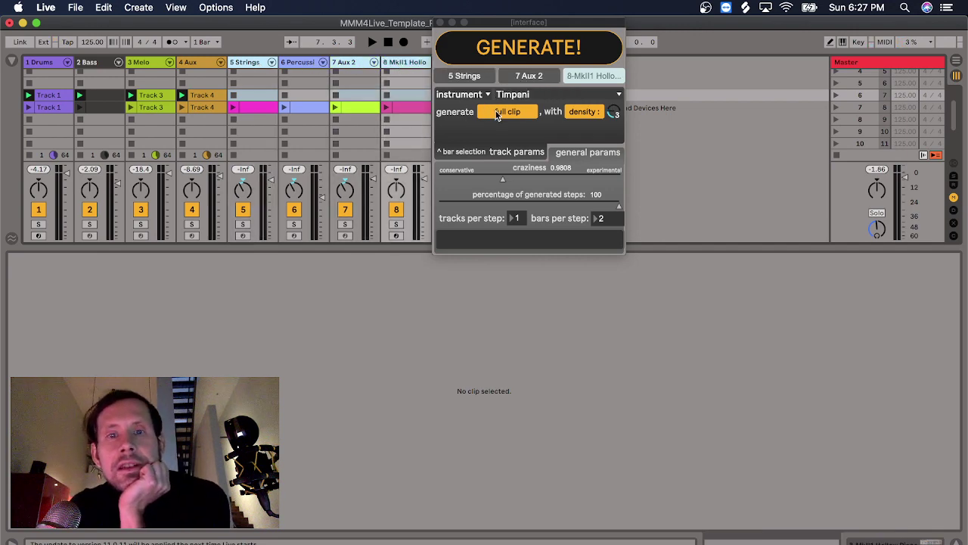
- Set the generation instrument of the 5 Strings track to the strings group
{"action": "left_click", "coordinate": [474, 76]}
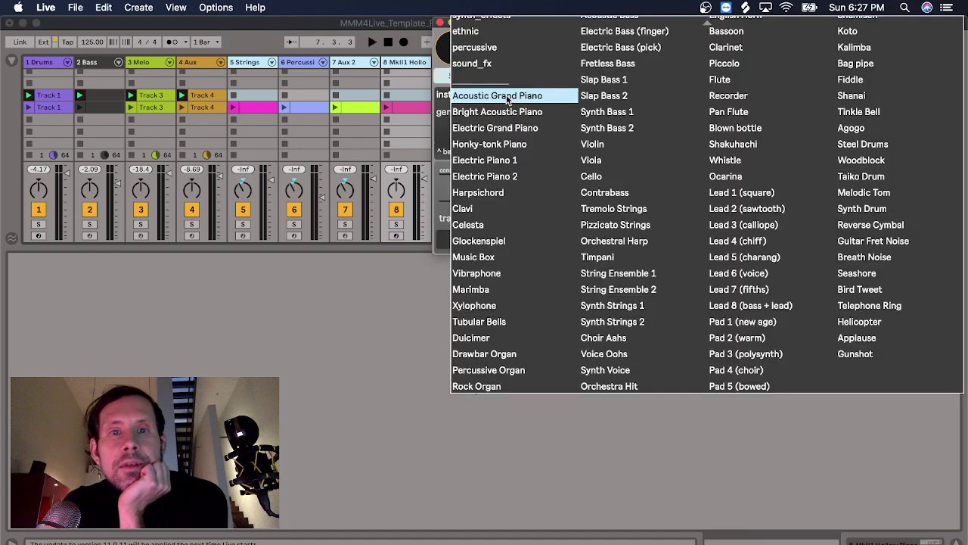
{"action": "left_click", "coordinate": [506, 96]}
{"action": "scroll", "coordinate": [501, 88], "scroll_direction": "up", "scroll_amount": 5}
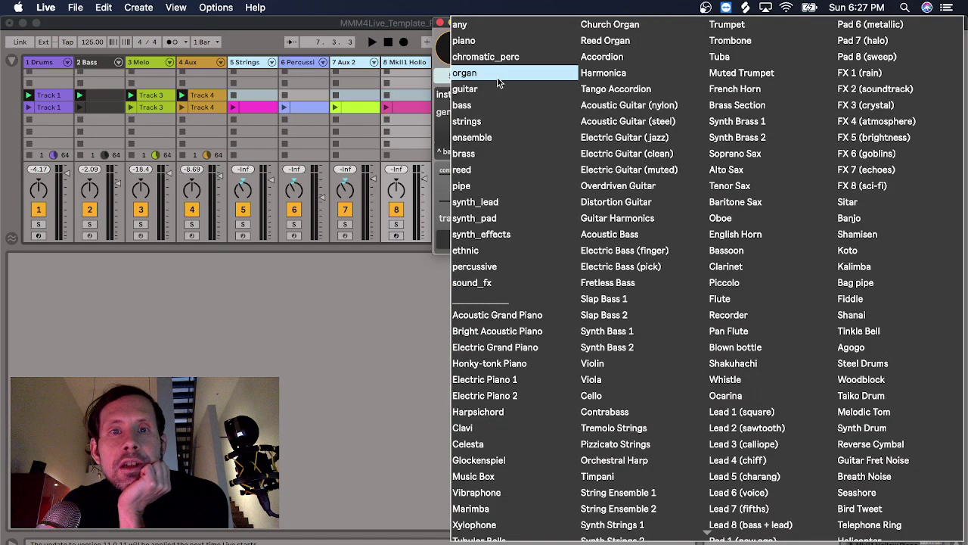
{"action": "left_click", "coordinate": [496, 123]}
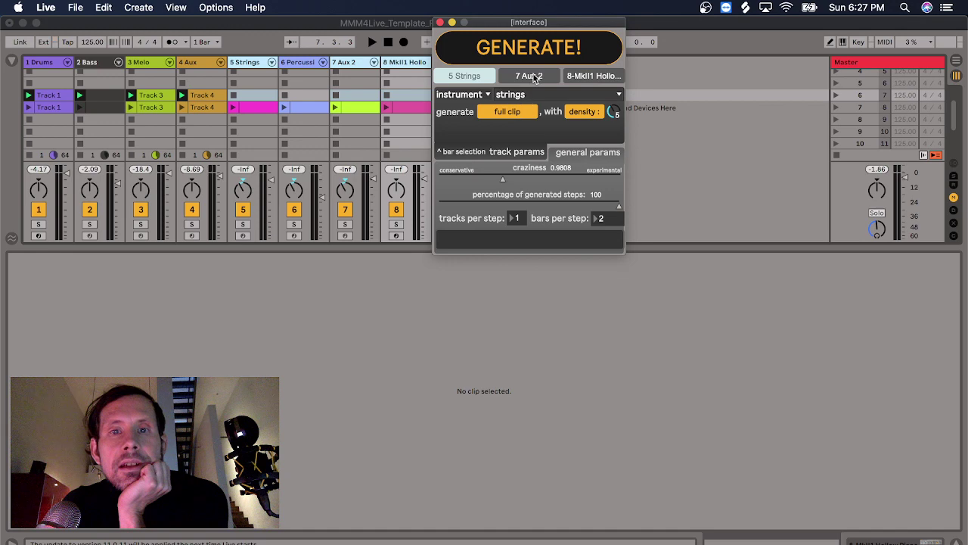
- Set the generation instrument of the 7 Aux 2 track to chromatic_perc
{"action": "left_click", "coordinate": [534, 78]}
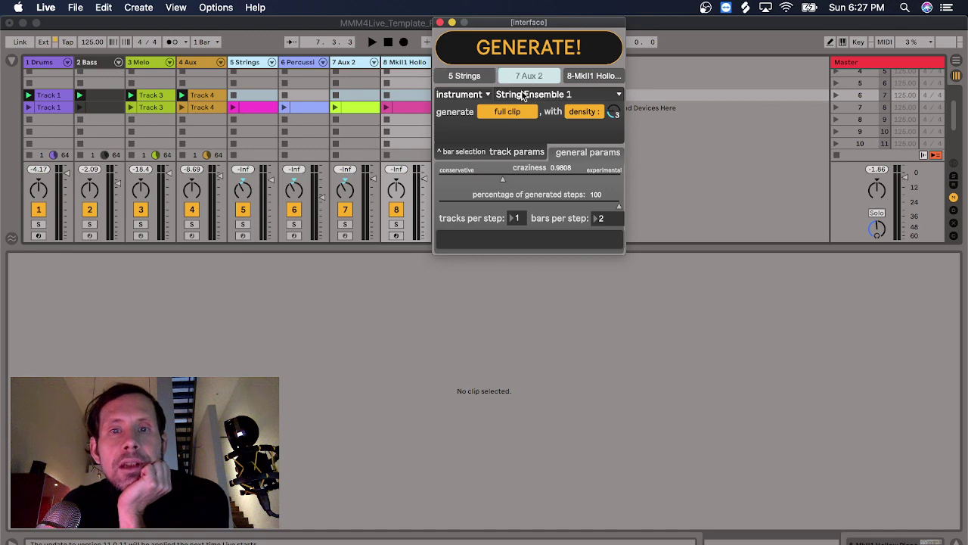
{"action": "left_click", "coordinate": [512, 98]}
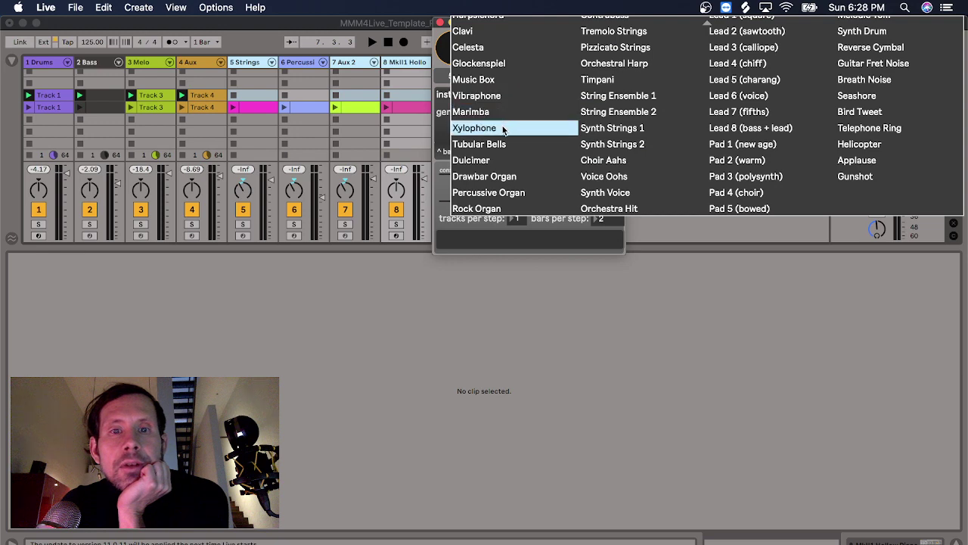
{"action": "scroll", "coordinate": [503, 130], "scroll_direction": "up", "scroll_amount": 8}
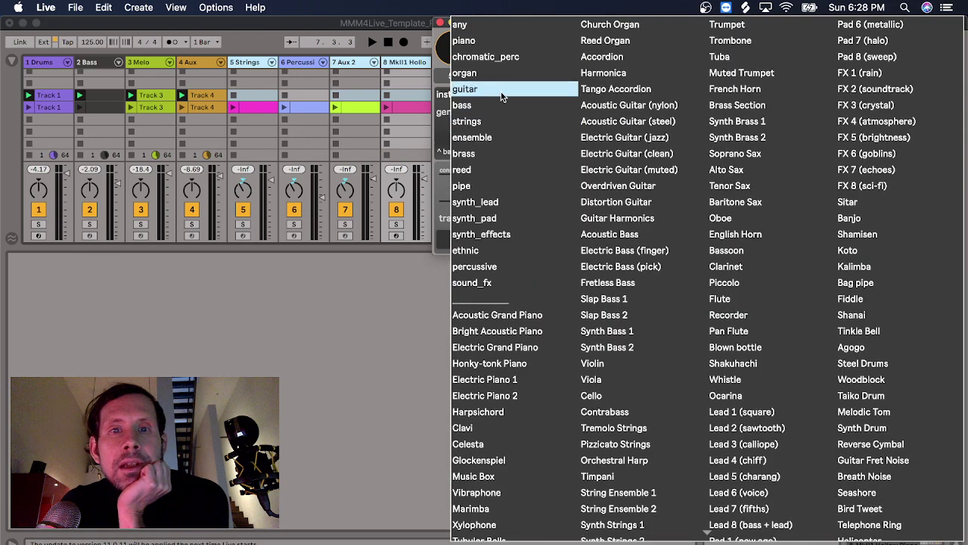
{"action": "left_click", "coordinate": [501, 58]}
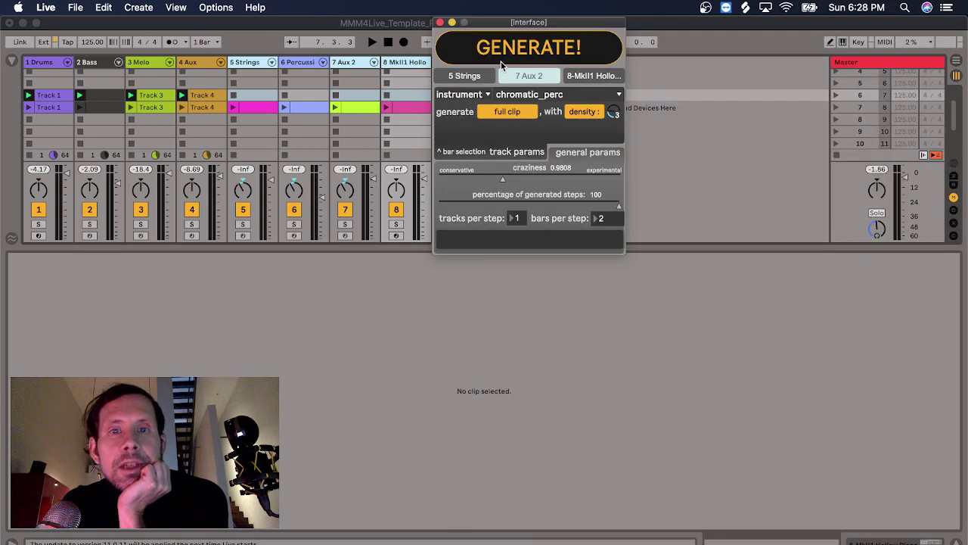
- Set the 8-MkII1 track to synth_pad with density 5, and raise the 7 Aux 2 density to 8
{"action": "left_click", "coordinate": [587, 77]}
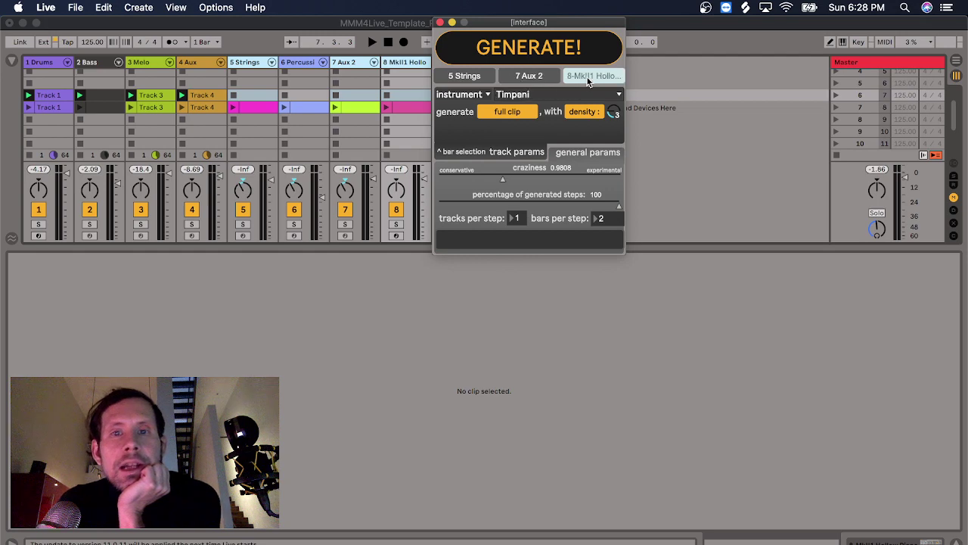
{"action": "left_click", "coordinate": [510, 95]}
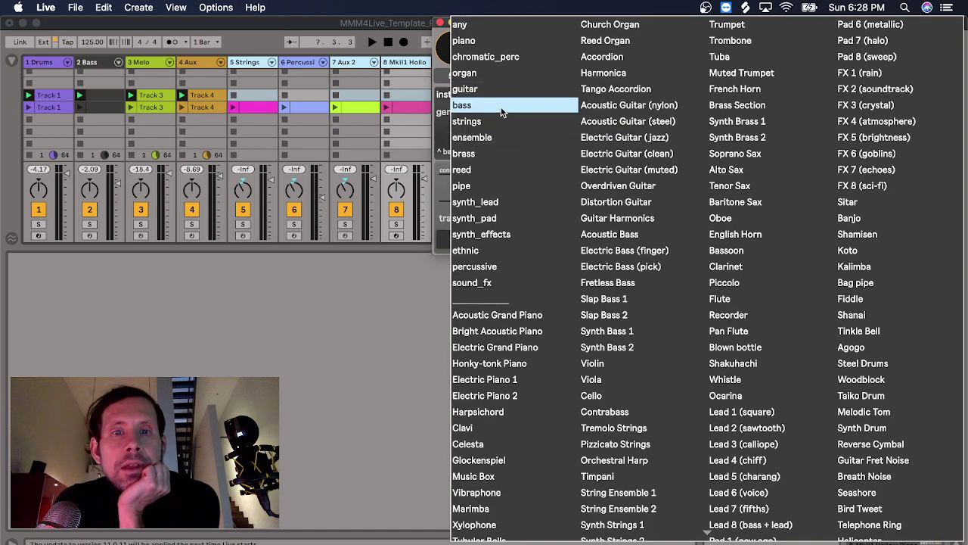
{"action": "left_click", "coordinate": [496, 219]}
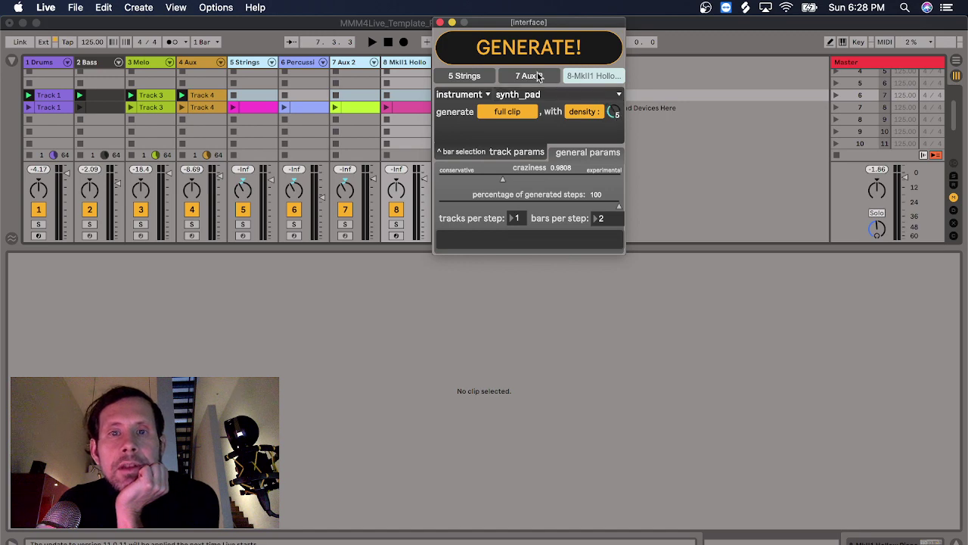
{"action": "left_click", "coordinate": [537, 76]}
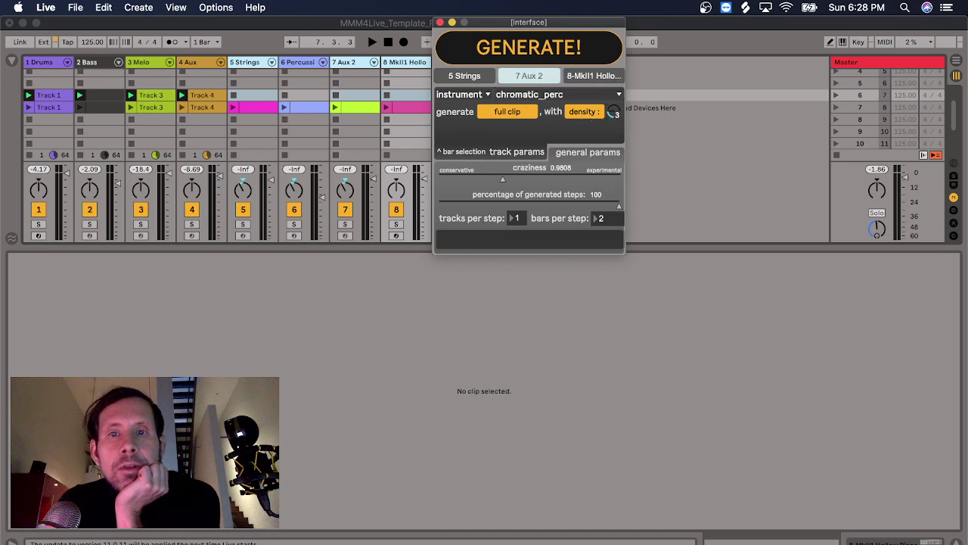
{"action": "left_click_drag", "start_coordinate": [614, 113], "coordinate": [614, 100]}
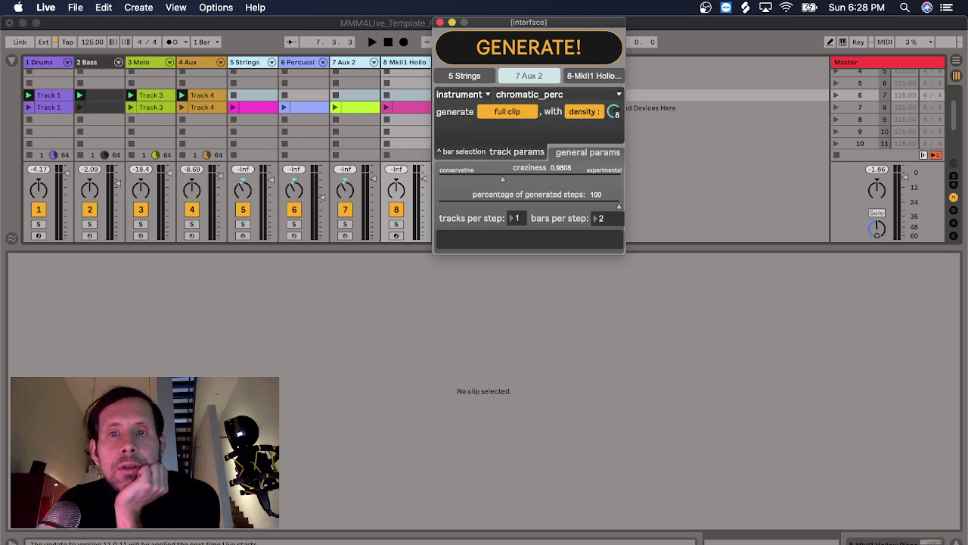
- Set the 5 Strings density to 2 and the craziness to 0.9988, and generate the three selected tracks
{"action": "left_click", "coordinate": [466, 76]}
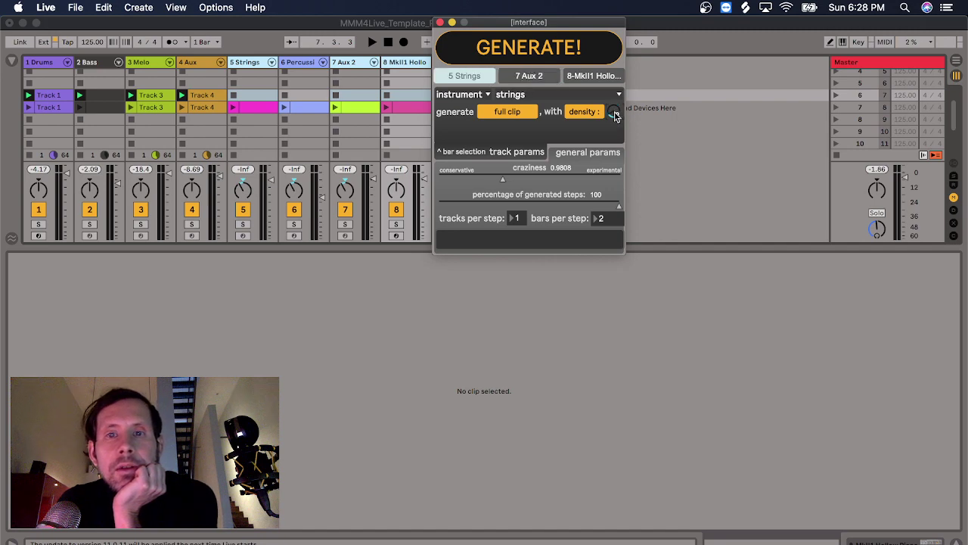
{"action": "left_click_drag", "start_coordinate": [503, 180], "coordinate": [518, 182]}
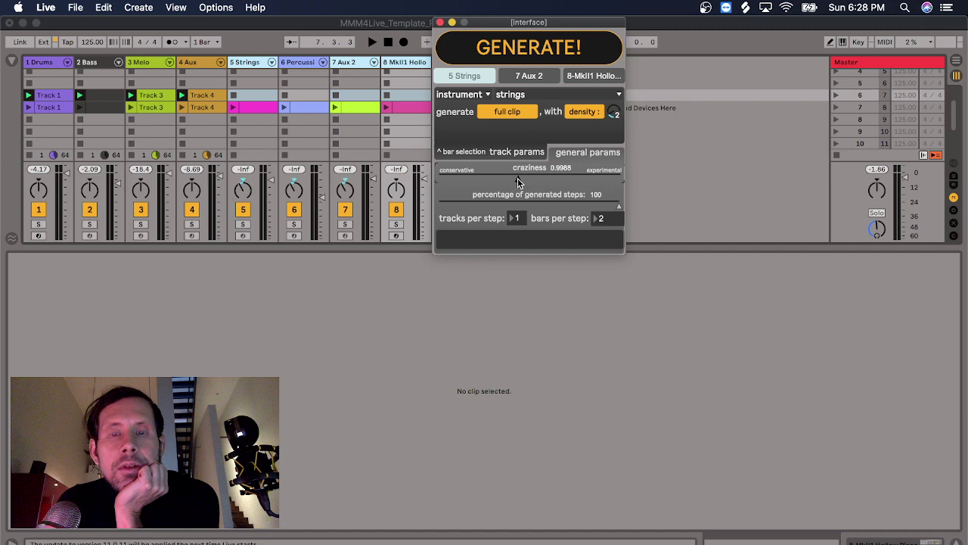
{"action": "left_click", "coordinate": [522, 47]}
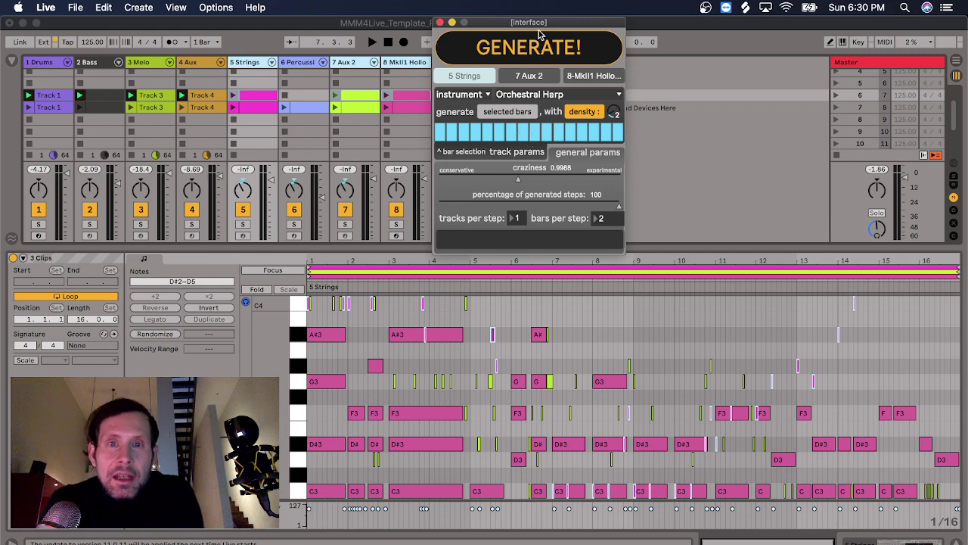
- Review the scene 6 clips on 8 MkII1, 5 Strings and 7 Aux 2, adding an empty clip on 6 Percussions
{"action": "mouse_move", "coordinate": [517, 23]}
{"action": "left_mouse_down"}
{"action": "mouse_move", "coordinate": [552, 22]}
{"action": "mouse_move", "coordinate": [519, 22]}
{"action": "left_mouse_up"}
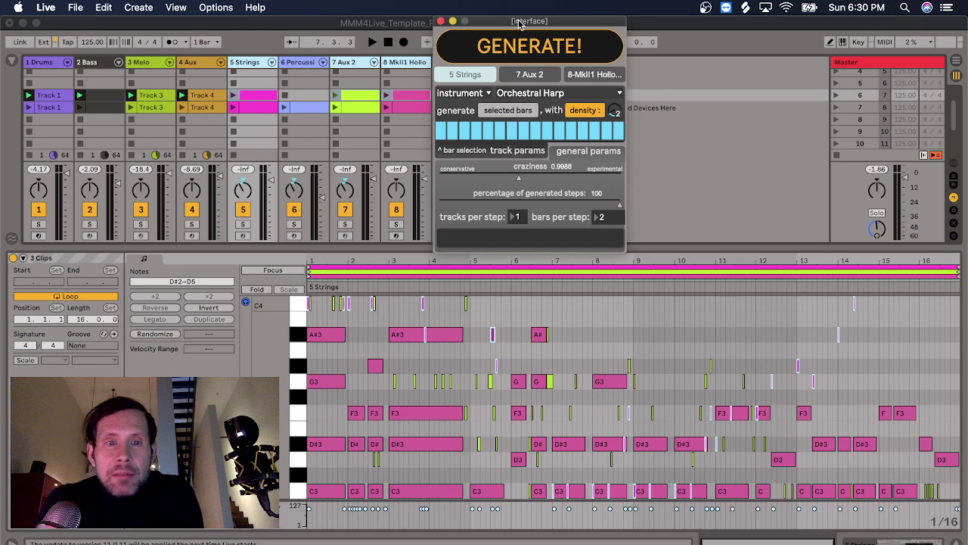
{"action": "left_click", "coordinate": [404, 97]}
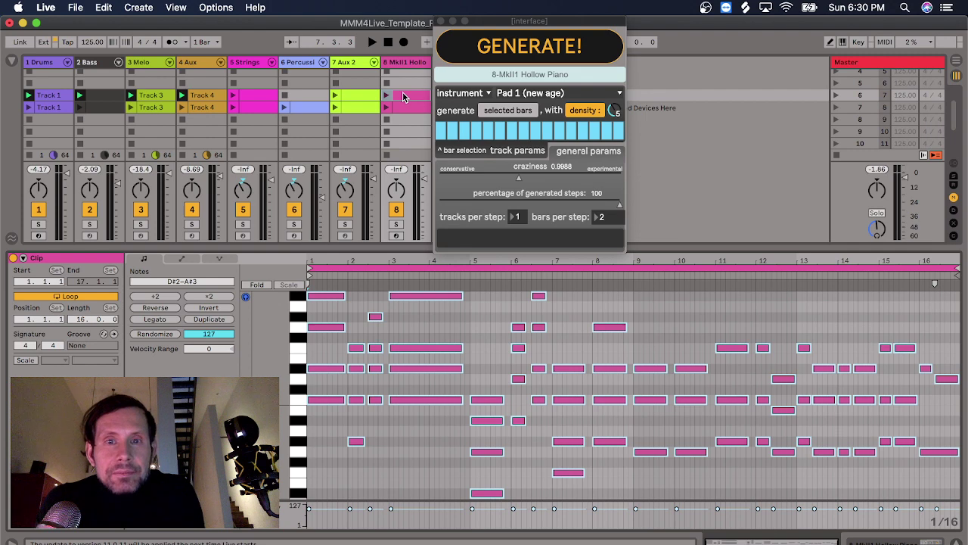
{"action": "left_click", "coordinate": [308, 98]}
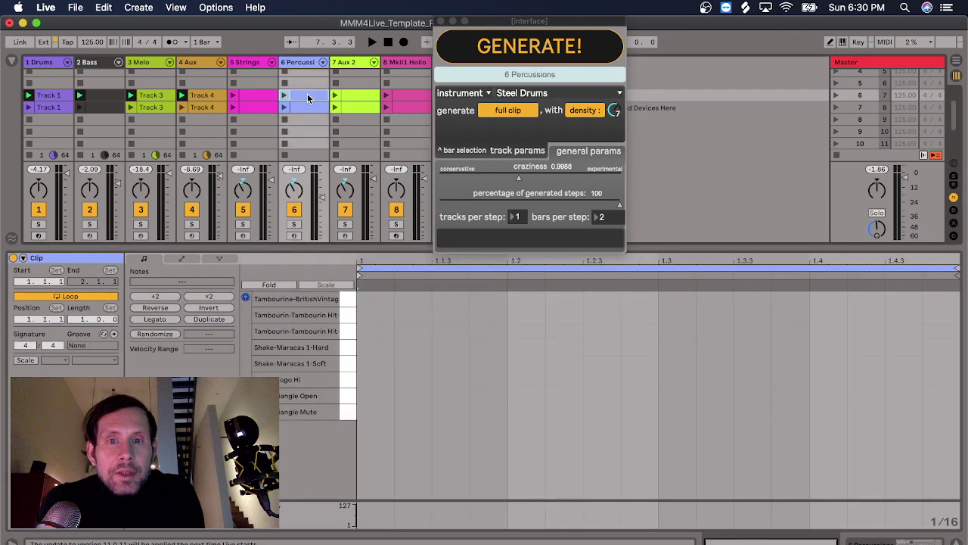
{"action": "left_click", "coordinate": [256, 99]}
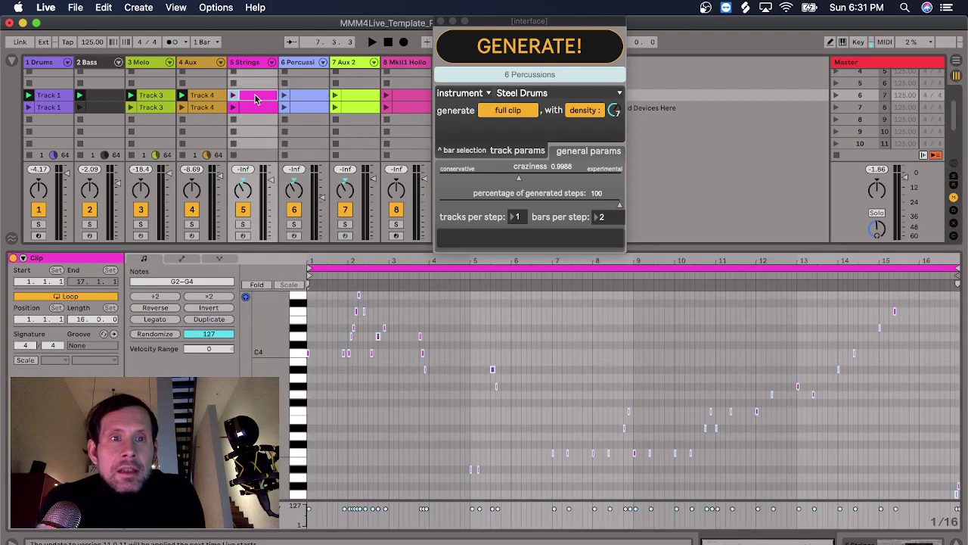
{"action": "left_click", "coordinate": [353, 97]}
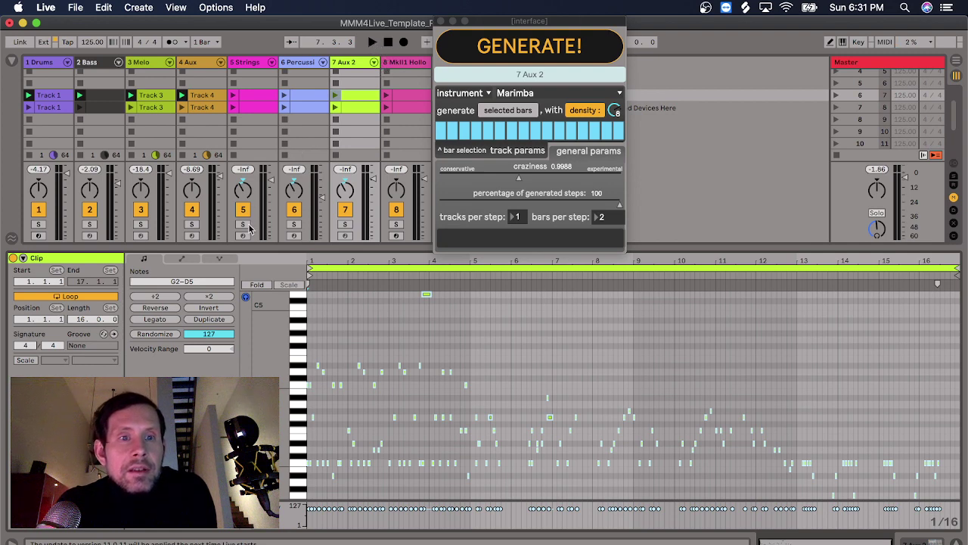
- Solo the 5 Strings track, start playback and launch its scene 6 clip
{"action": "left_click", "coordinate": [245, 225]}
{"action": "left_click", "coordinate": [372, 42]}
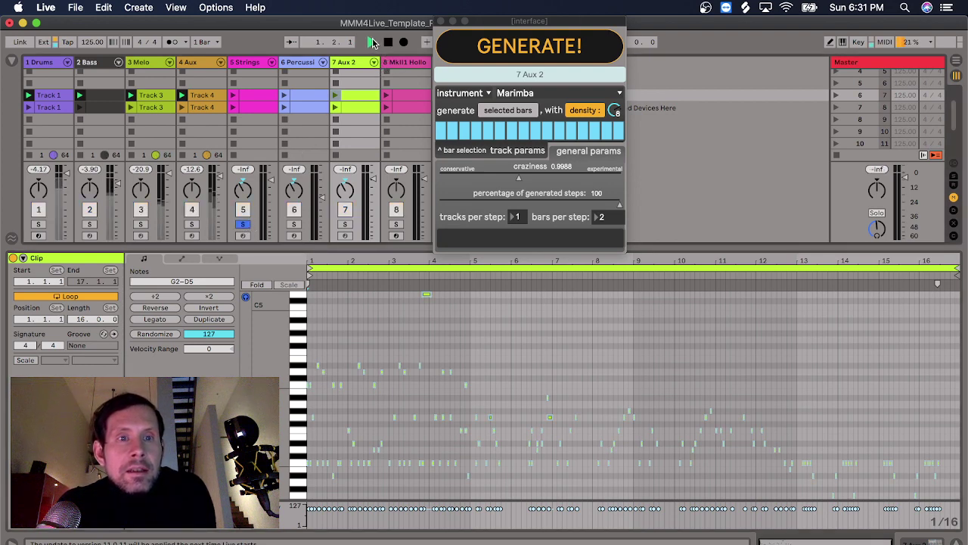
{"action": "left_click", "coordinate": [235, 96]}
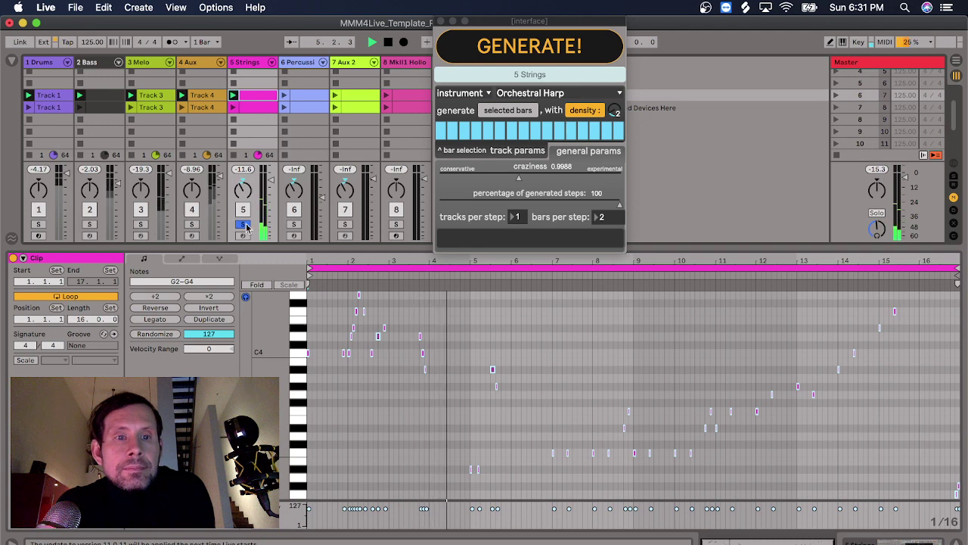
- Audition the scene 6 clips of 6 Percussions and 7 Aux 2, launching each and soloing its track
{"action": "left_click", "coordinate": [294, 224]}
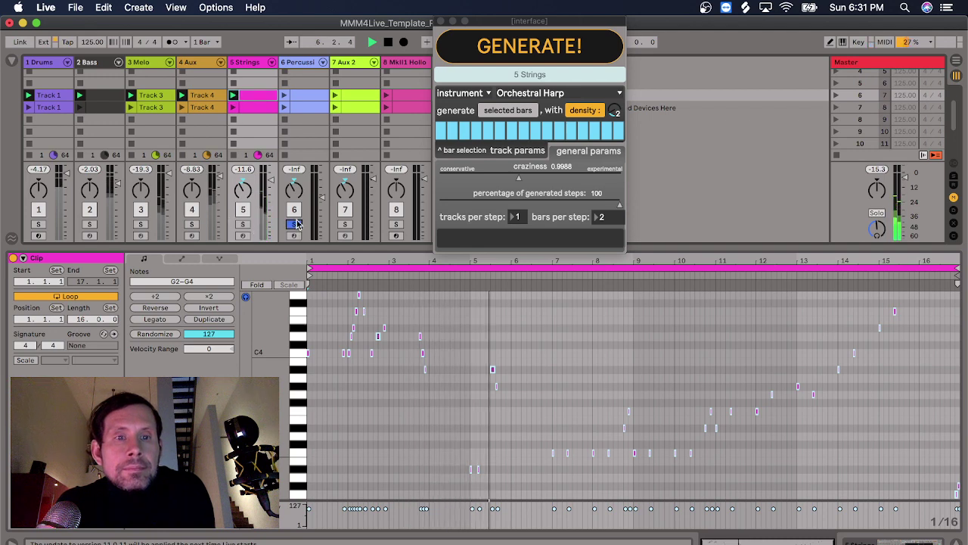
{"action": "left_click", "coordinate": [287, 95]}
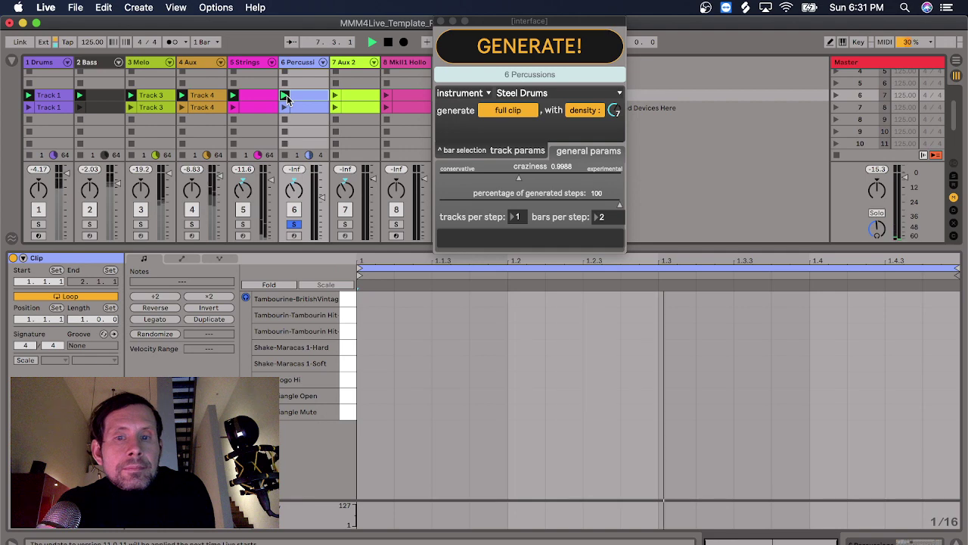
{"action": "left_click", "coordinate": [338, 98]}
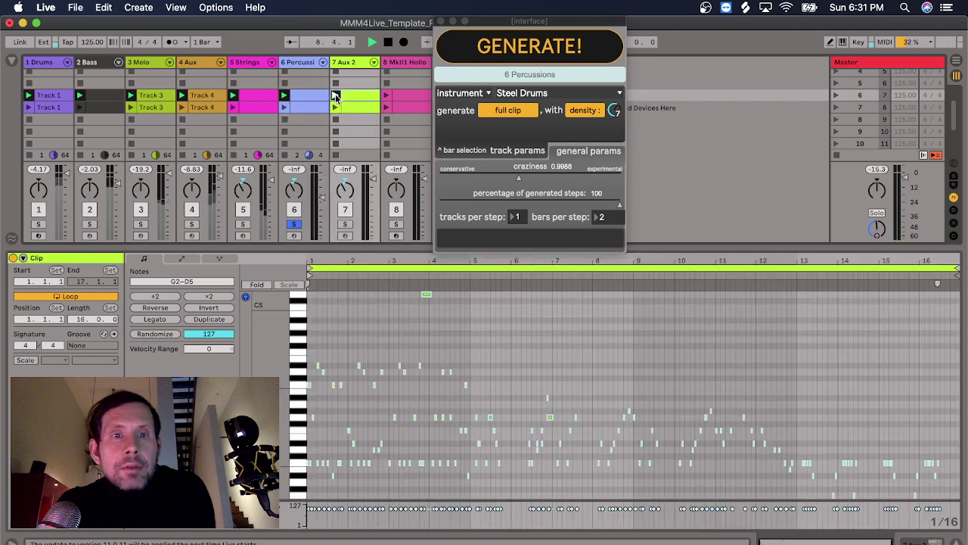
{"action": "left_click", "coordinate": [344, 224]}
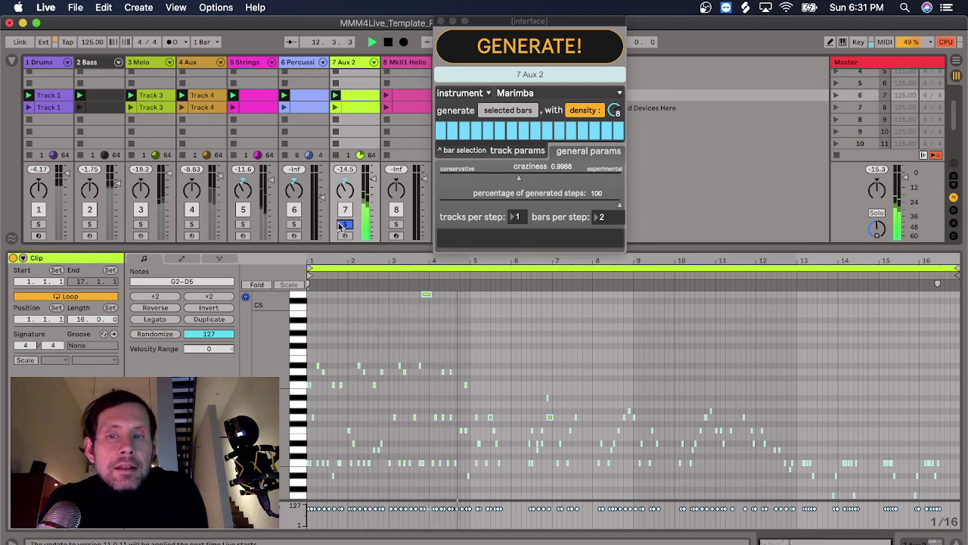
- Audition the scene 6 clip of the 8 MkII1 track soloed, unsolo it to hear all tracks together, and stop playback
{"action": "left_click", "coordinate": [396, 224]}
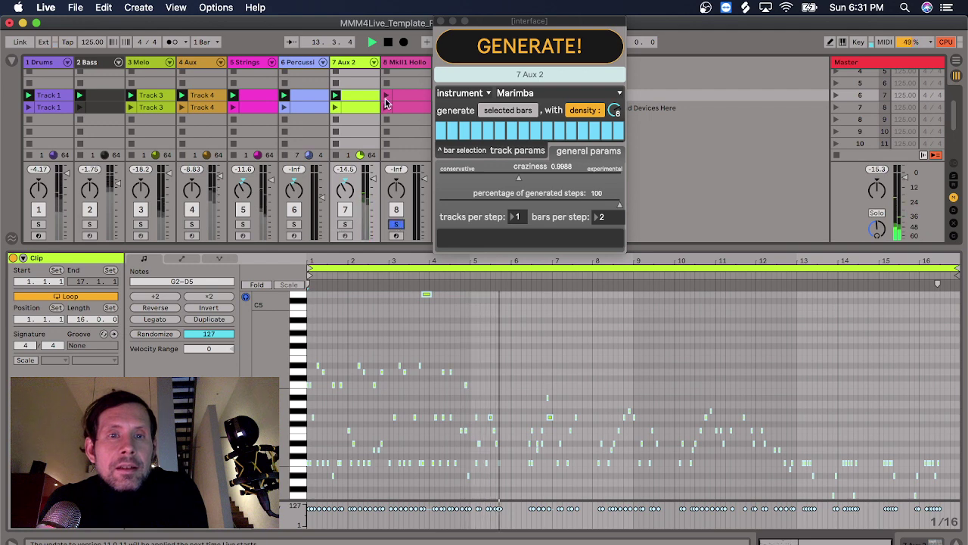
{"action": "left_click", "coordinate": [385, 96]}
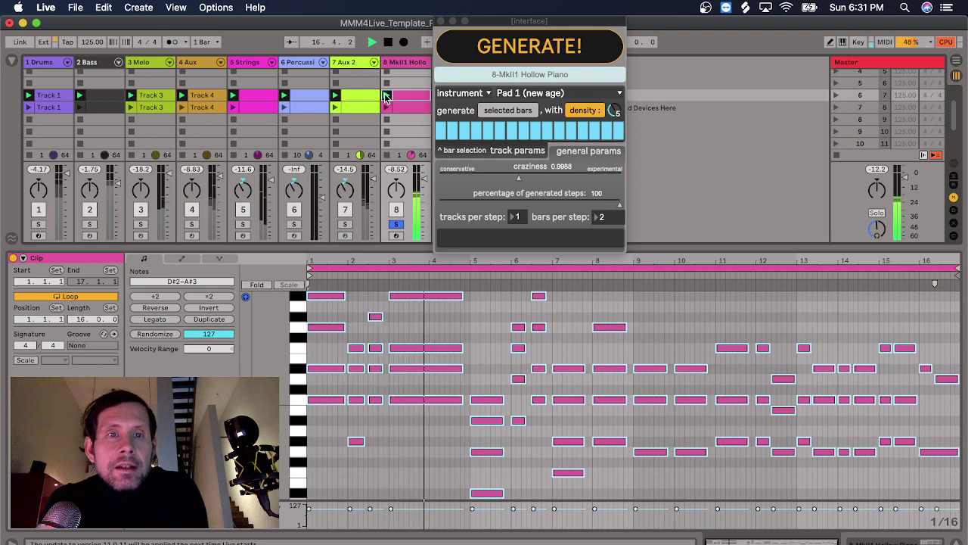
{"action": "left_click", "coordinate": [396, 224]}
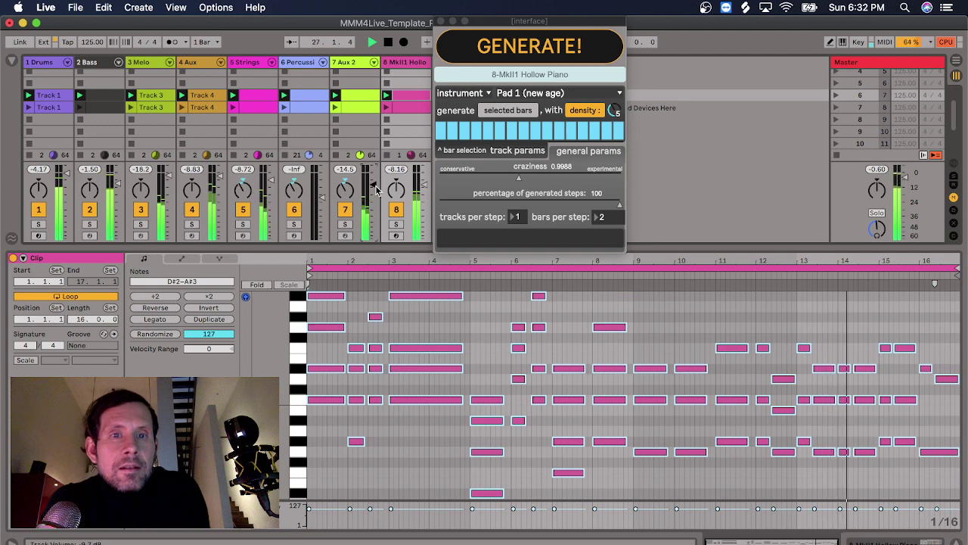
{"action": "left_click", "coordinate": [387, 43]}
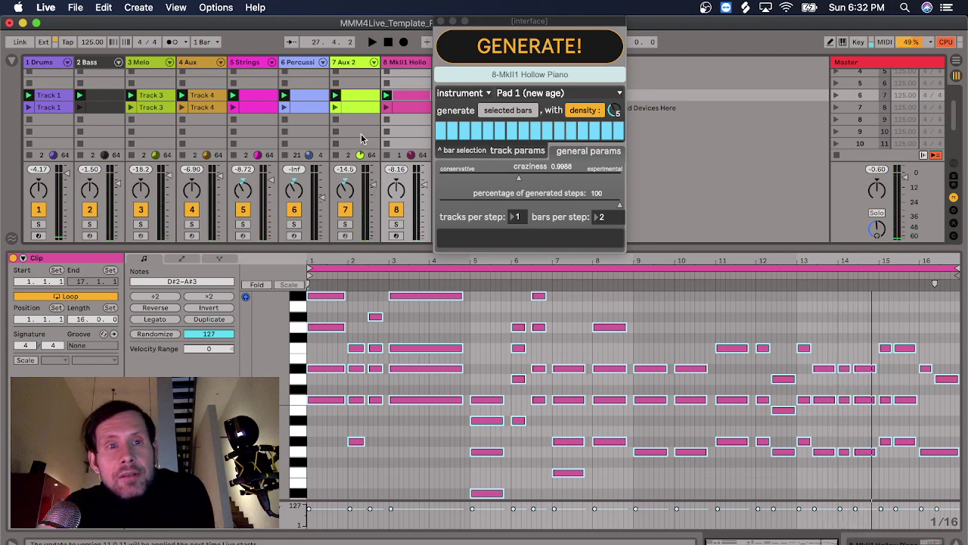
- Copy the scene 6 clips of all eight tracks and paste them into scene 5
{"action": "scroll", "coordinate": [361, 138], "scroll_direction": "up", "scroll_amount": 1}
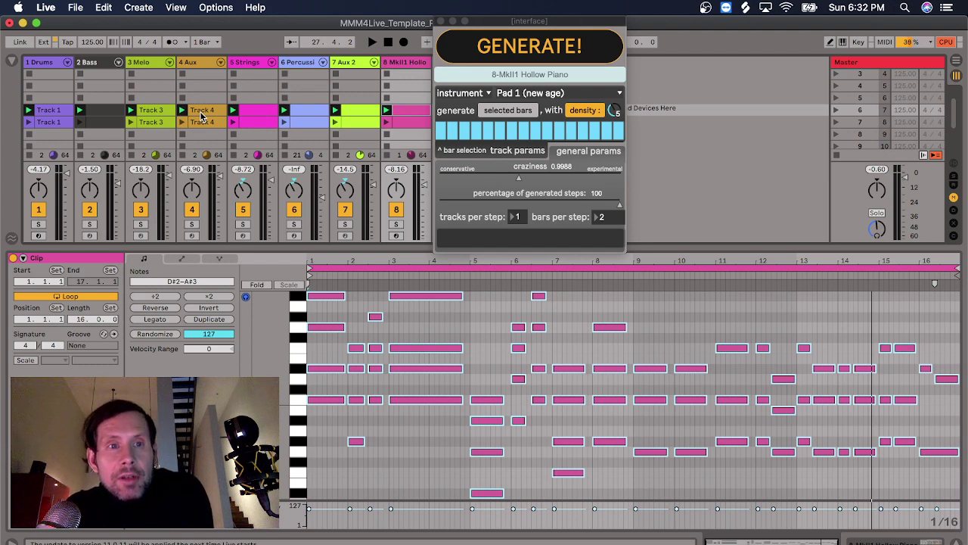
{"action": "left_click", "coordinate": [58, 110]}
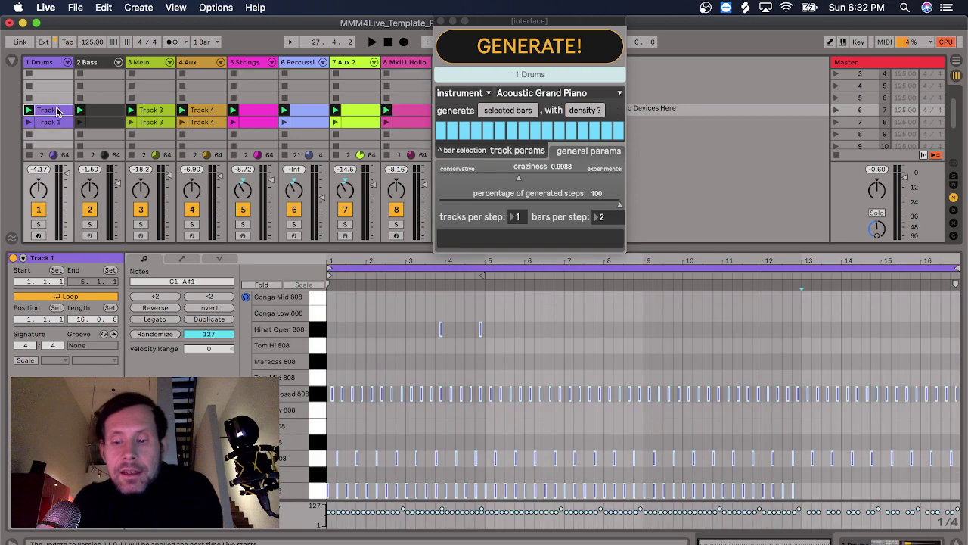
{"action": "key", "text": "shift+Right"}
{"action": "key", "text": "shift+Right"}
{"action": "key", "text": "shift+Right"}
{"action": "key", "text": "shift+Right"}
{"action": "key", "text": "shift+Right"}
{"action": "key", "text": "shift+Right"}
{"action": "key", "text": "shift+Right"}
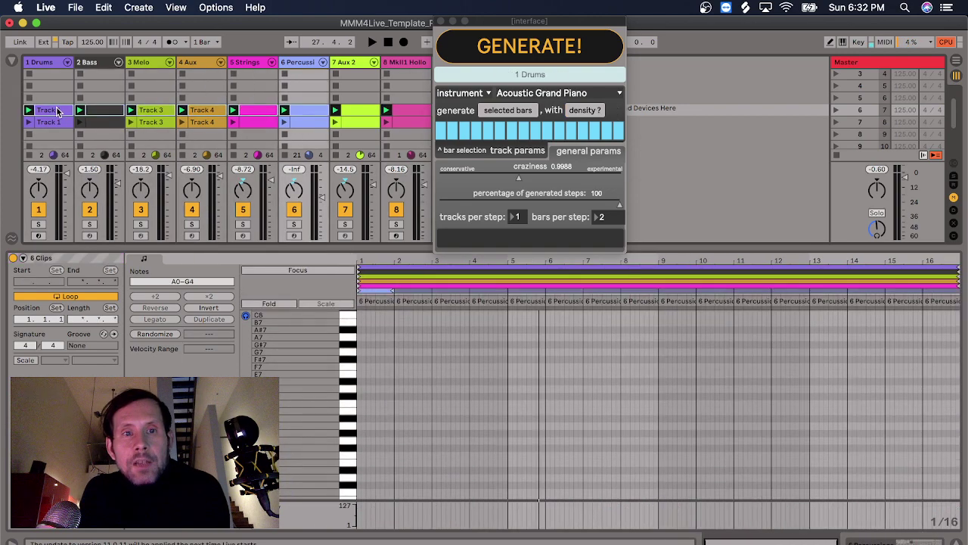
{"action": "key", "text": "super+c"}
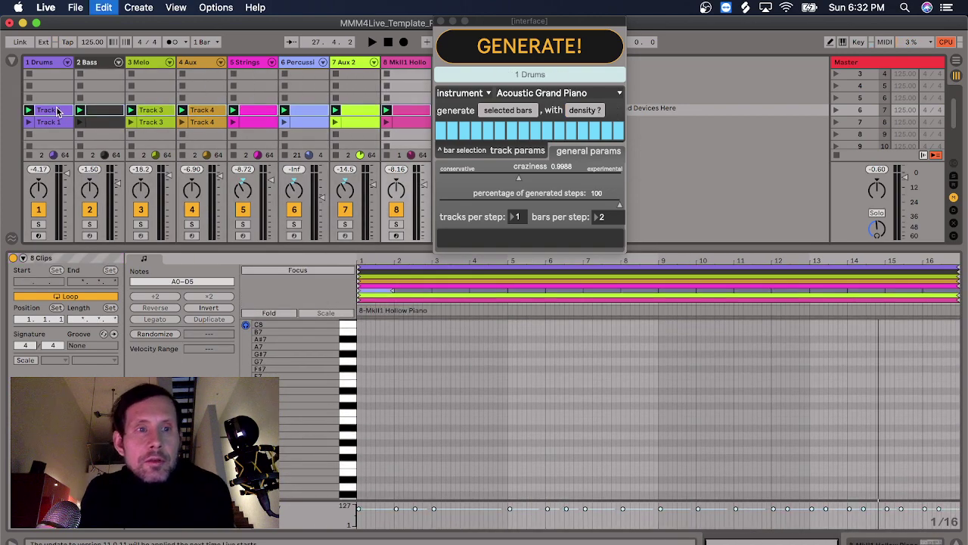
{"action": "left_click", "coordinate": [52, 99]}
{"action": "key", "text": "super+v"}
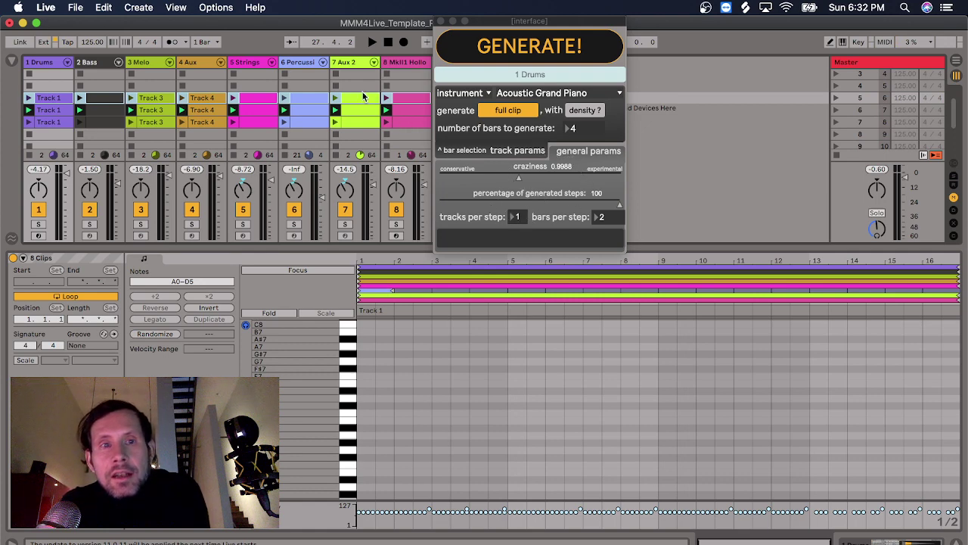
- Select all eight tracks, from 1 Drums to 8 MkII1, as generation targets at scene 5
{"action": "left_click", "coordinate": [398, 63]}
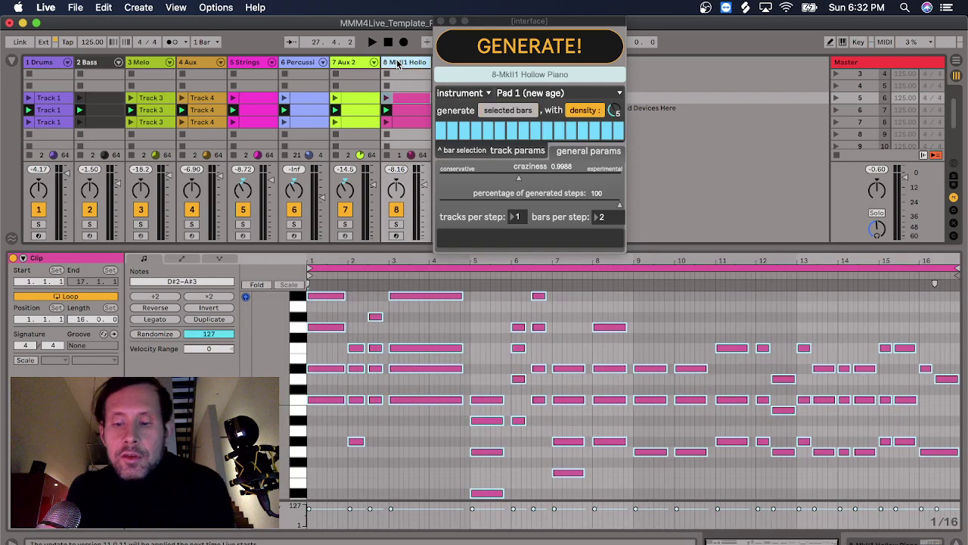
{"action": "key", "text": "shift+Left"}
{"action": "key", "text": "shift+Left"}
{"action": "key", "text": "shift+Left"}
{"action": "key", "text": "shift+Left"}
{"action": "key", "text": "shift+Left"}
{"action": "key", "text": "shift+Left"}
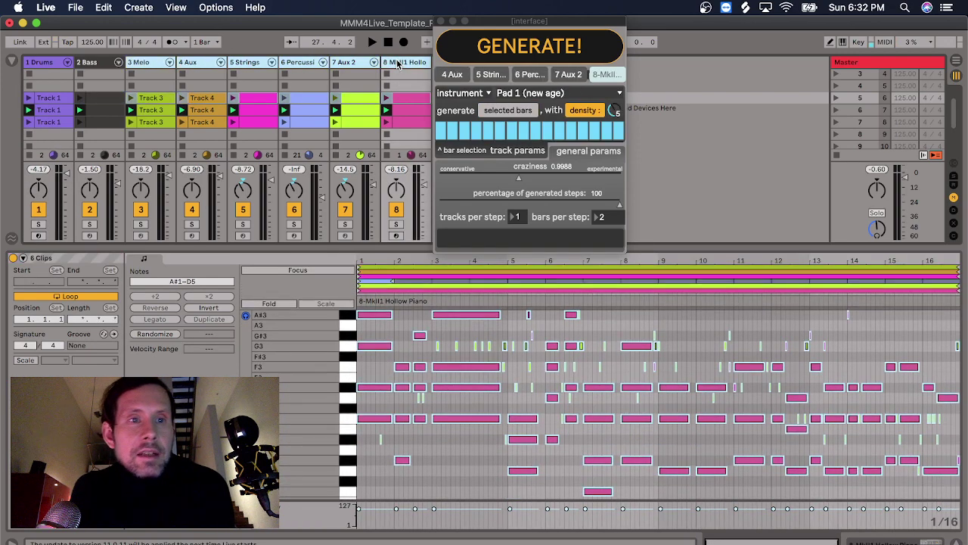
{"action": "key", "text": "shift+Left"}
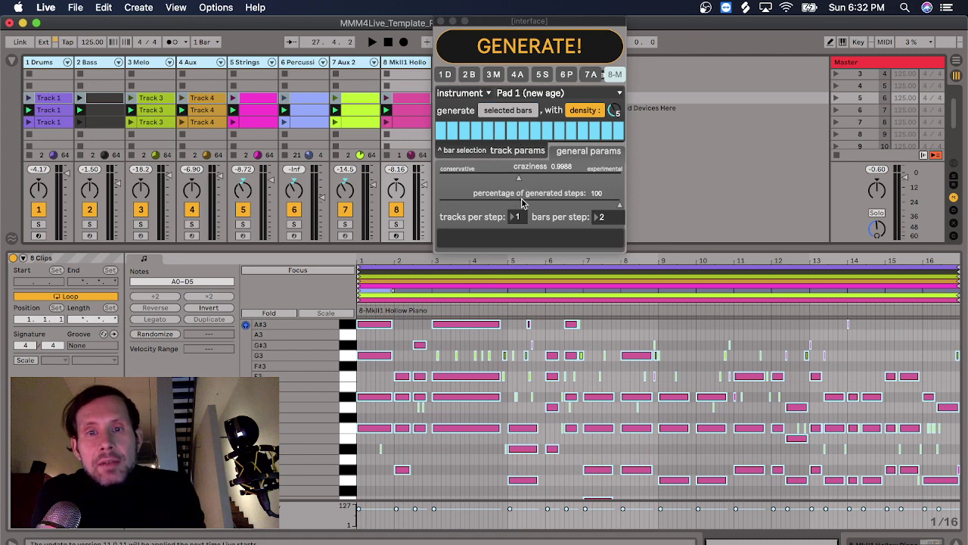
- Set generated steps to 50 percent, with 2 tracks and 2 bars per step, and generate all selected tracks
{"action": "left_click_drag", "start_coordinate": [619, 208], "coordinate": [533, 206]}
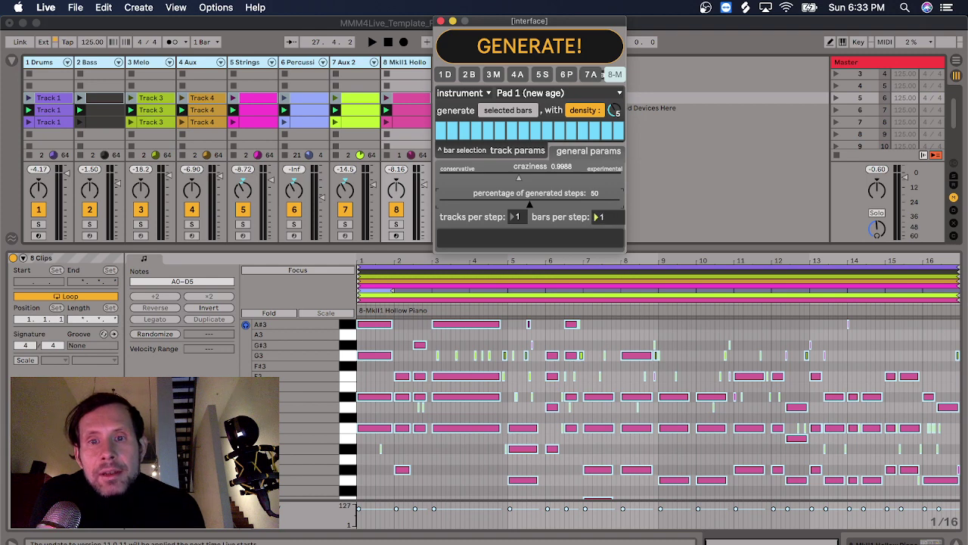
{"action": "left_click_drag", "start_coordinate": [605, 219], "coordinate": [605, 231]}
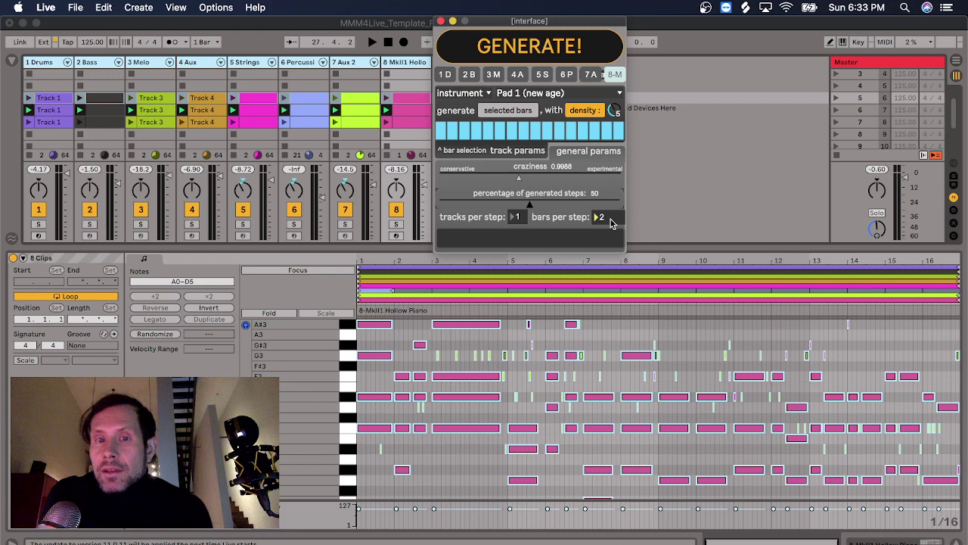
{"action": "left_click_drag", "start_coordinate": [611, 219], "coordinate": [603, 224]}
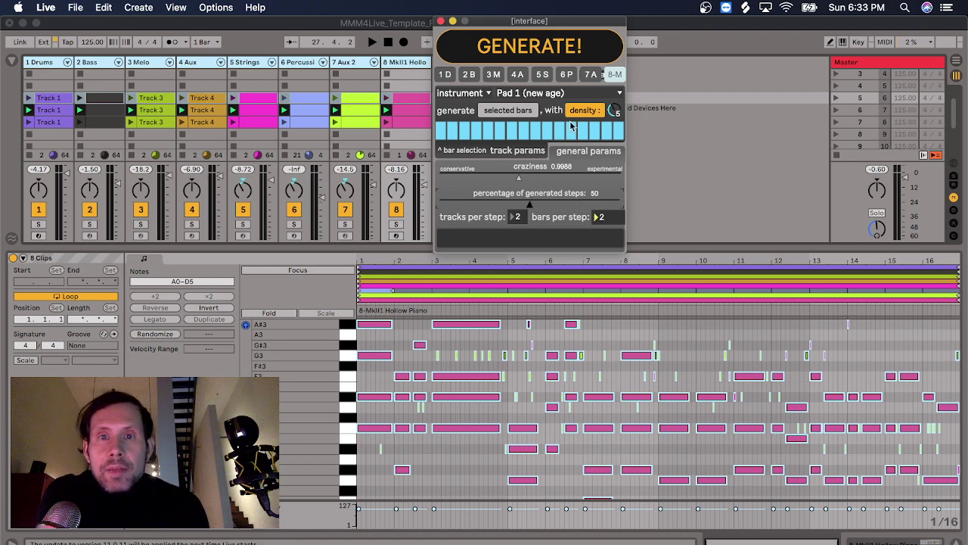
{"action": "left_click", "coordinate": [540, 50]}
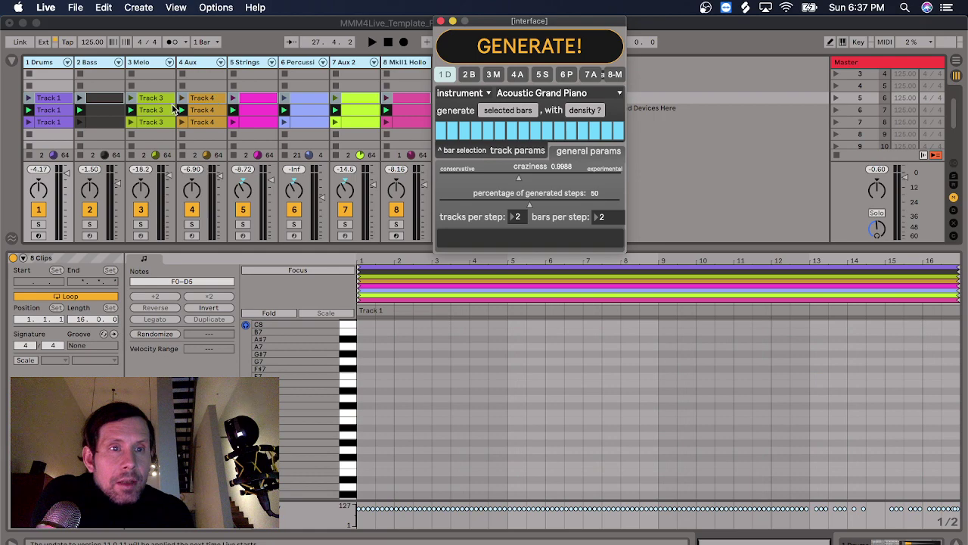
- Examine the regenerated notes of the scene 5 clips one by one, from 1 Drums through 8 MkII1
{"action": "left_click", "coordinate": [56, 100]}
{"action": "left_click", "coordinate": [56, 101]}
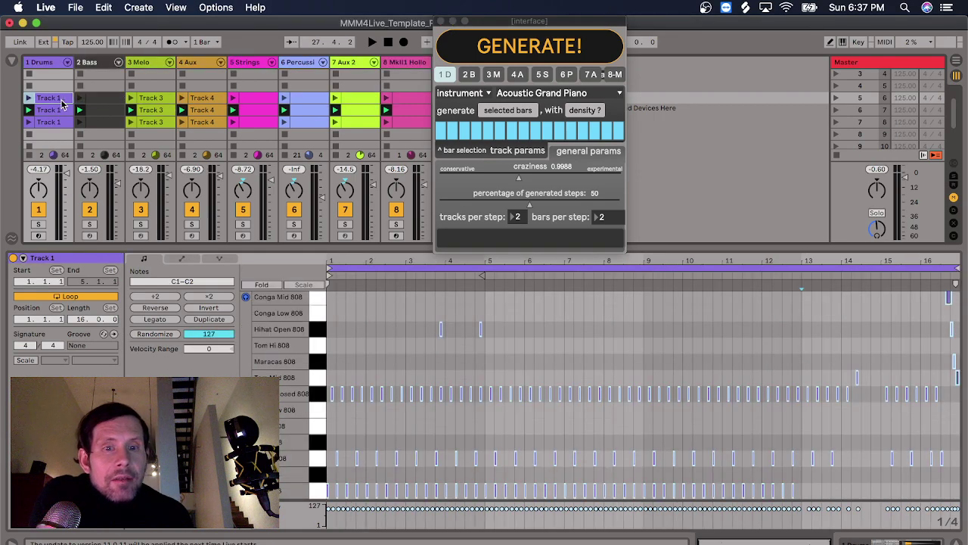
{"action": "left_click", "coordinate": [96, 102], "text": "shift"}
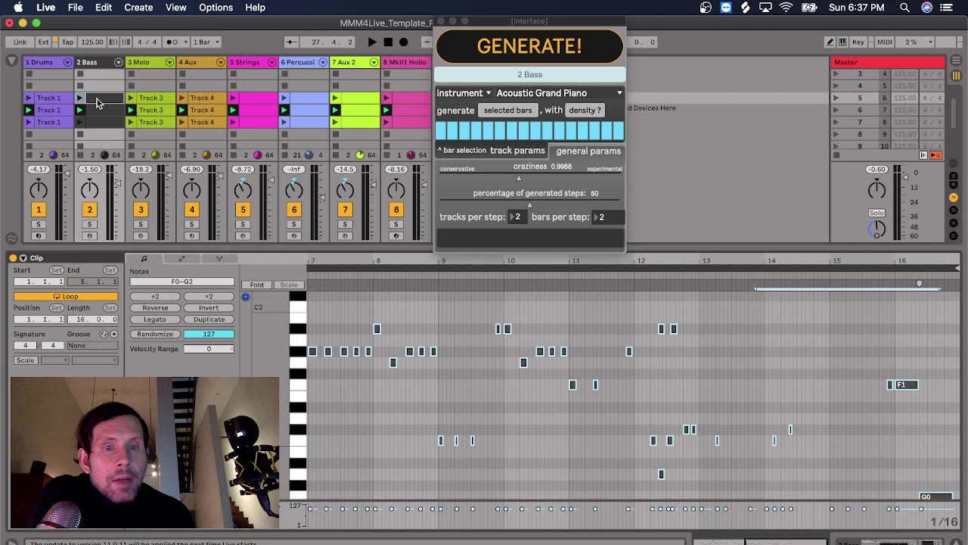
{"action": "left_click", "coordinate": [154, 98]}
{"action": "left_click", "coordinate": [214, 99]}
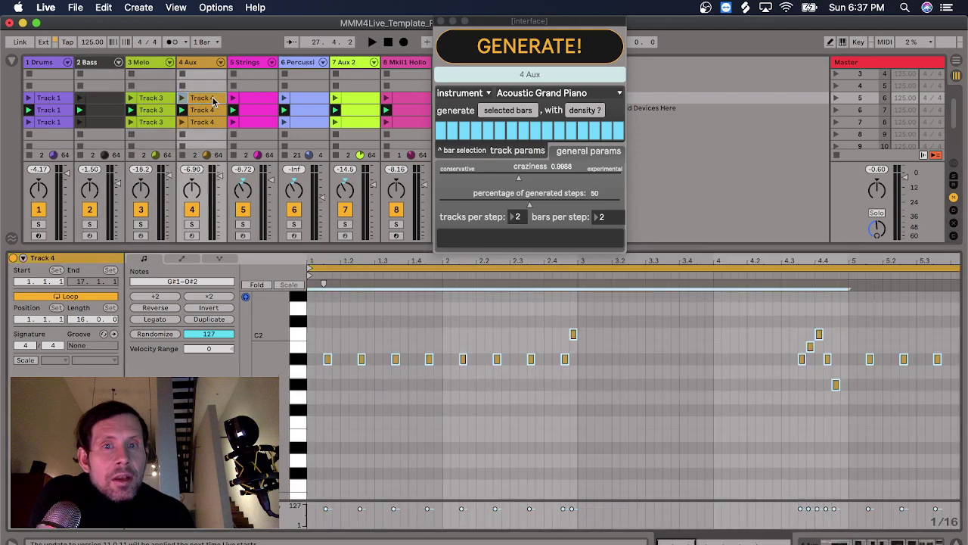
{"action": "left_click", "coordinate": [264, 100]}
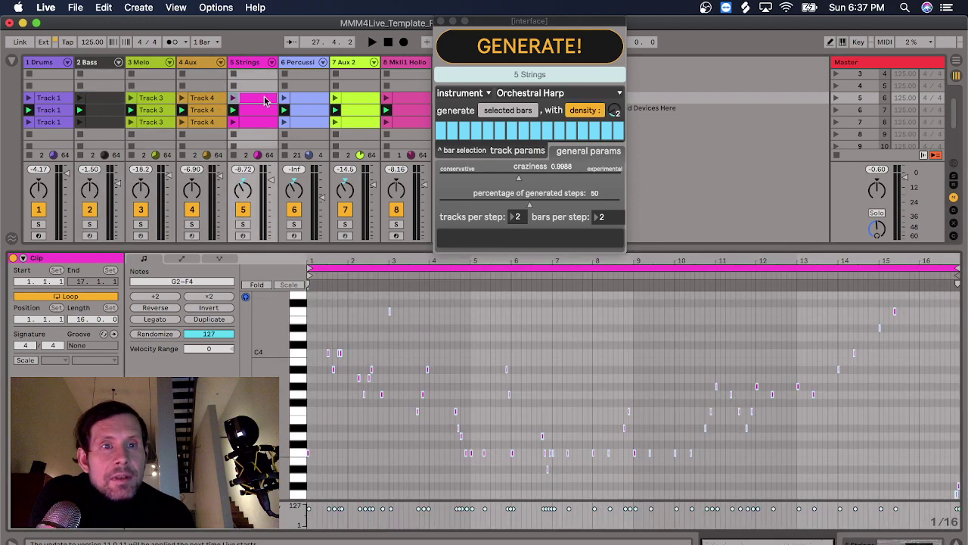
{"action": "left_click", "coordinate": [314, 101]}
{"action": "left_click", "coordinate": [351, 100]}
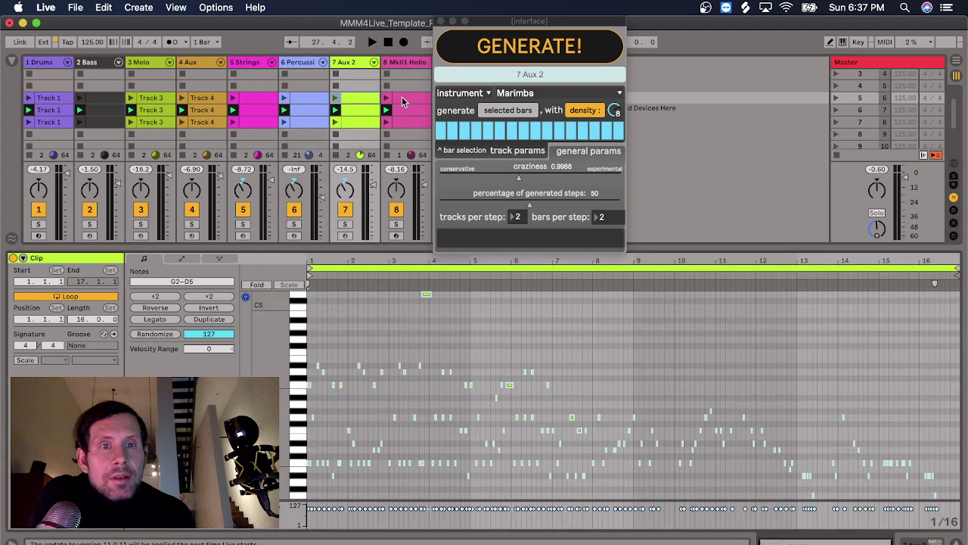
{"action": "left_click", "coordinate": [407, 101]}
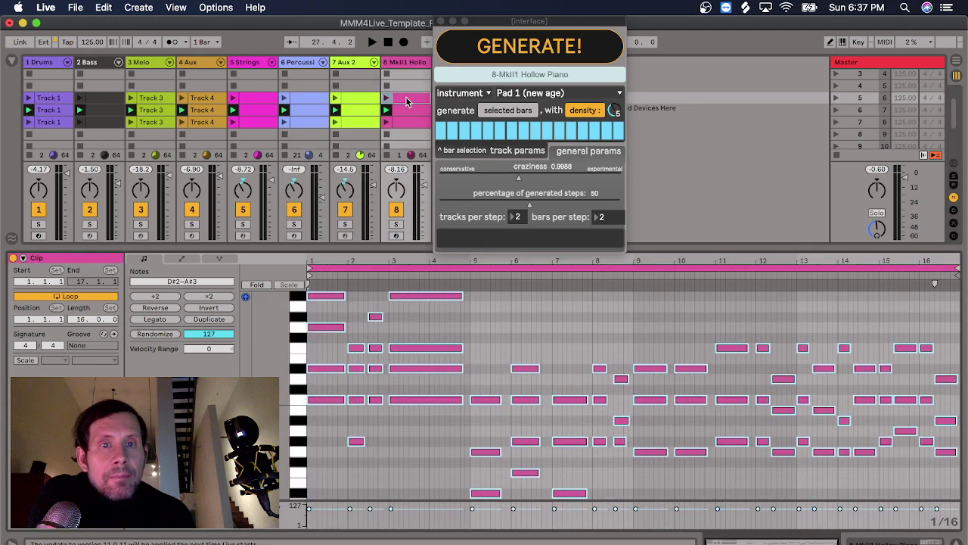
- Play the scene 6 clips and adjust the volume of the 6 Percussions track, leaving that track muted
{"action": "left_click", "coordinate": [373, 42]}
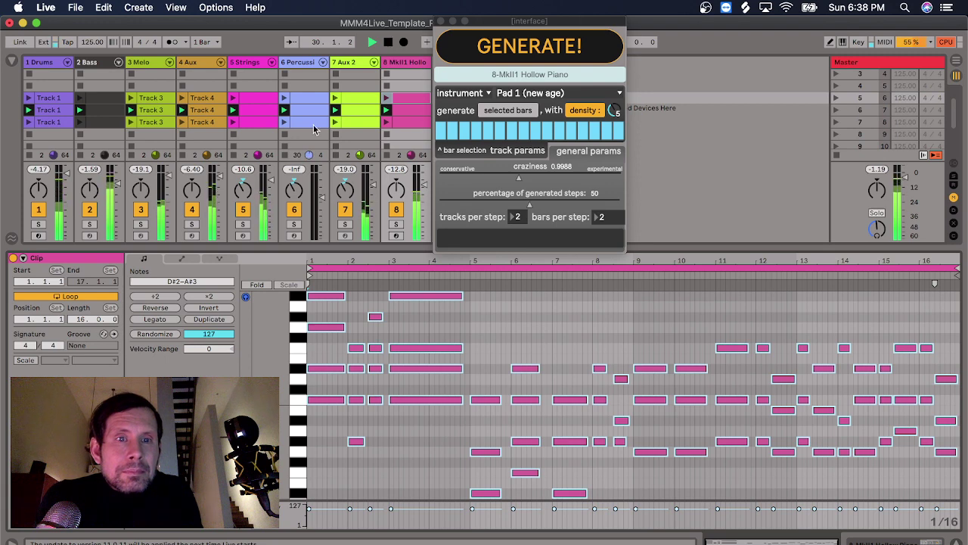
{"action": "left_click", "coordinate": [311, 98]}
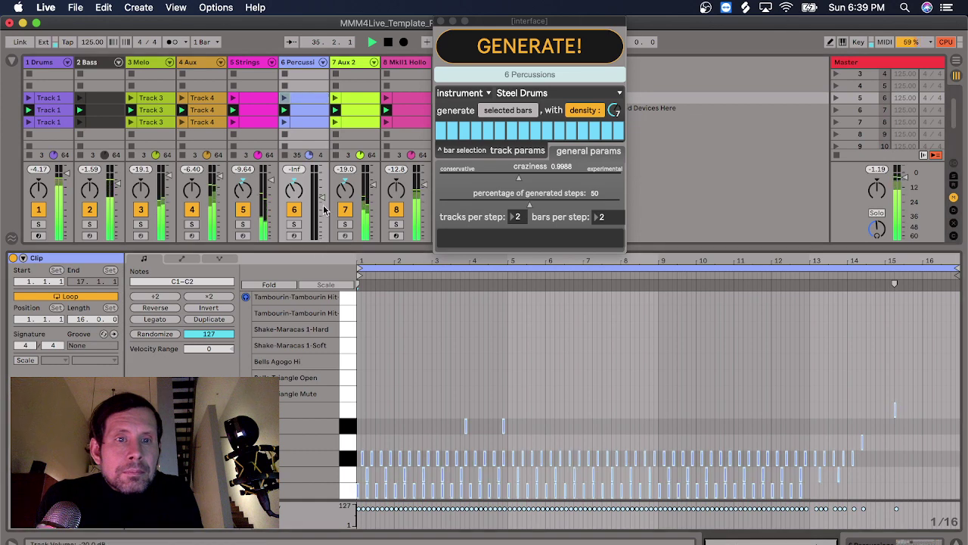
{"action": "left_click_drag", "start_coordinate": [324, 209], "coordinate": [323, 183]}
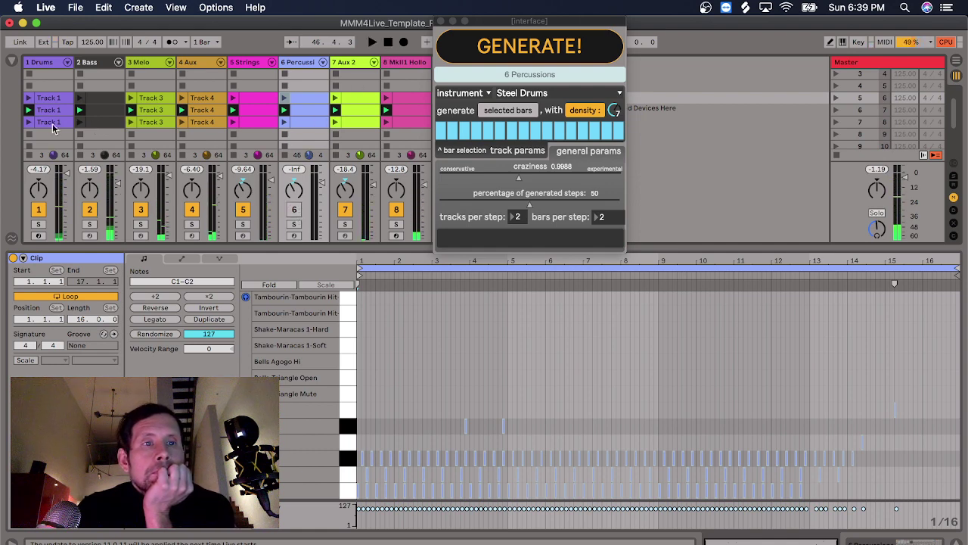
- Launch scene 5 to audition its partially regenerated clips together, and stop playback
{"action": "left_click", "coordinate": [836, 98]}
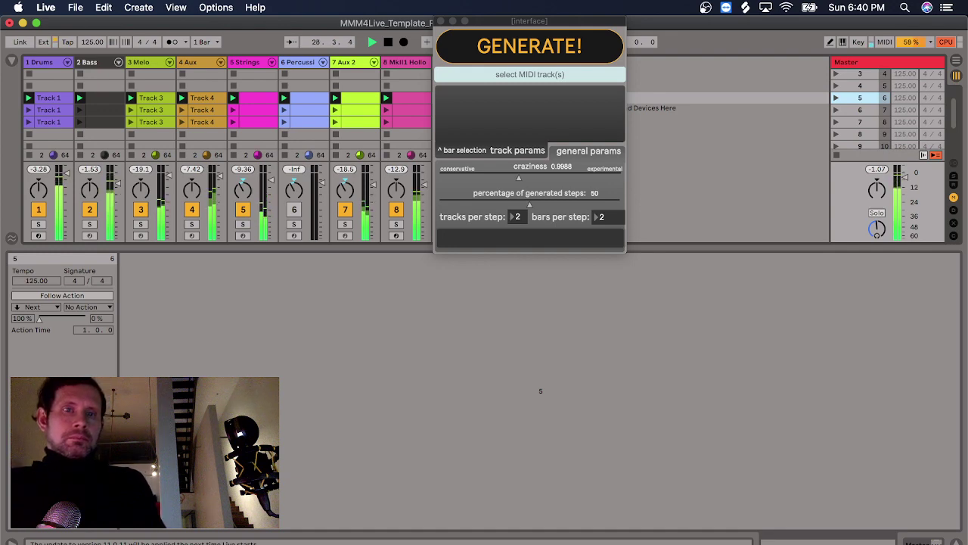
{"action": "left_click", "coordinate": [388, 43]}
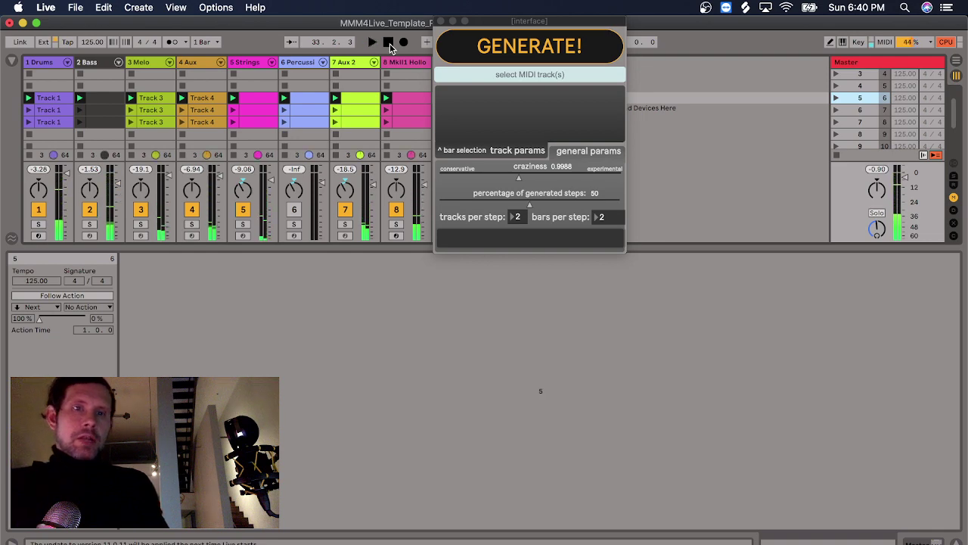